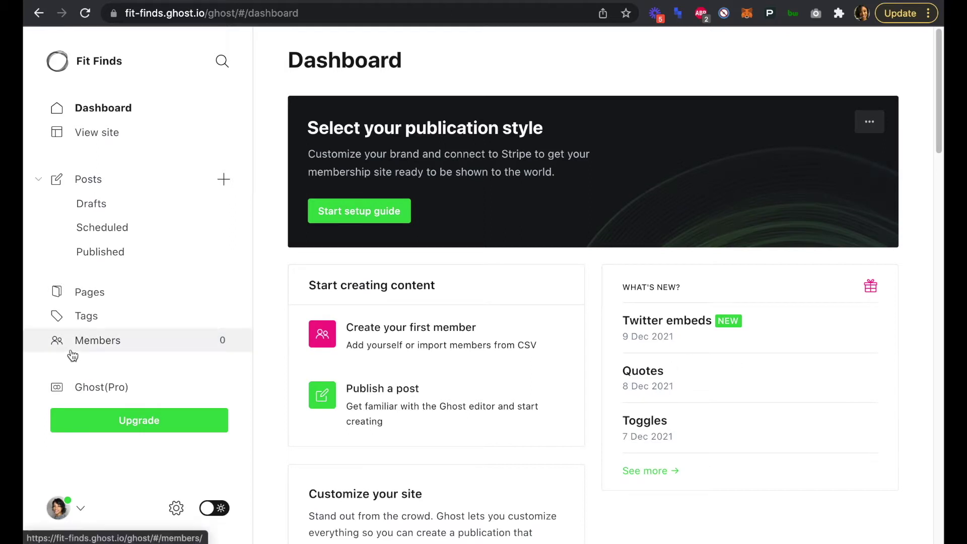
# Add the site owner as the first test member and refresh the dashboard to show 1 member.
pyautogui.click(111, 343)
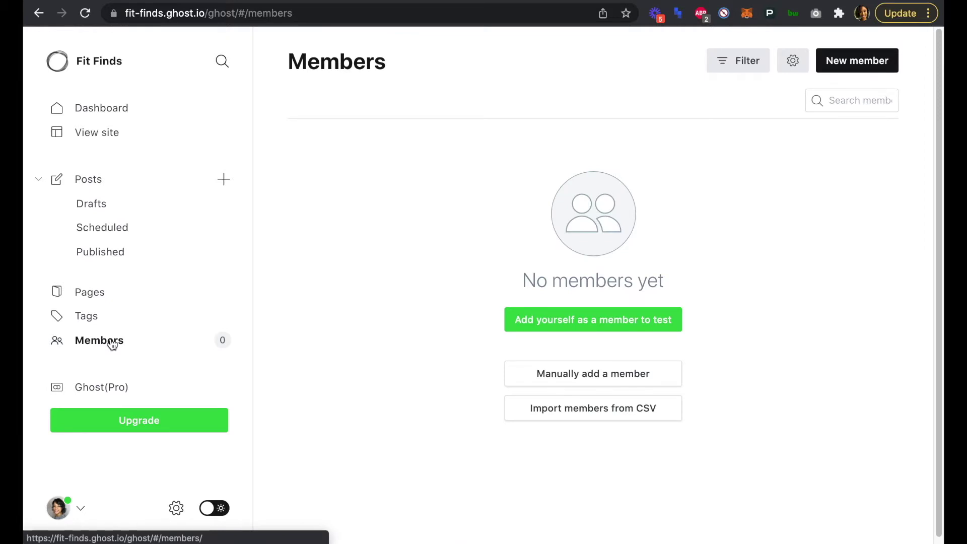
pyautogui.click(603, 325)
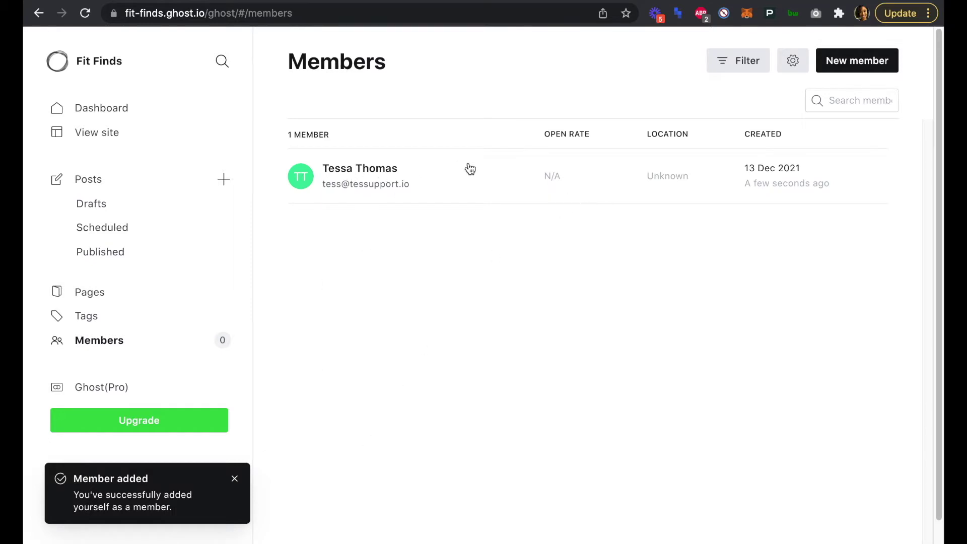
pyautogui.click(235, 480)
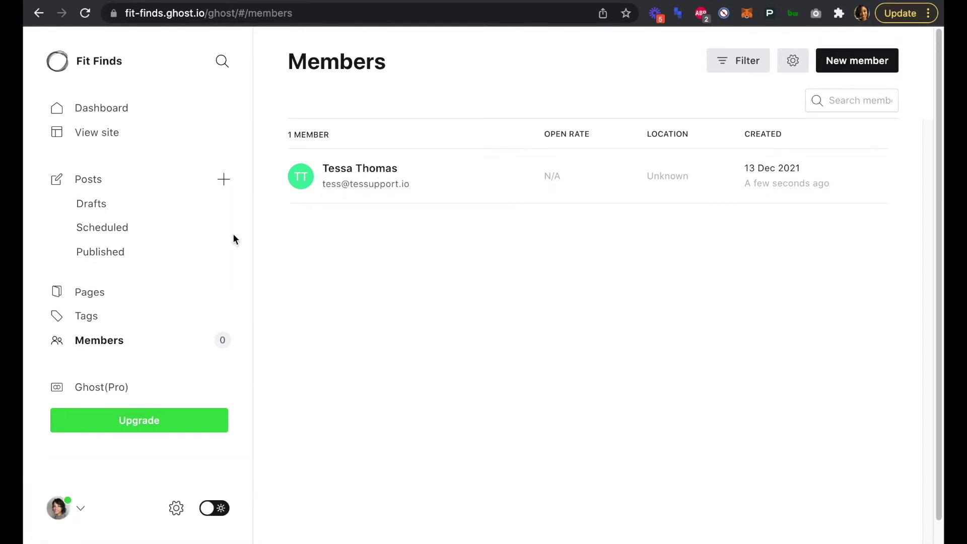
pyautogui.click(112, 115)
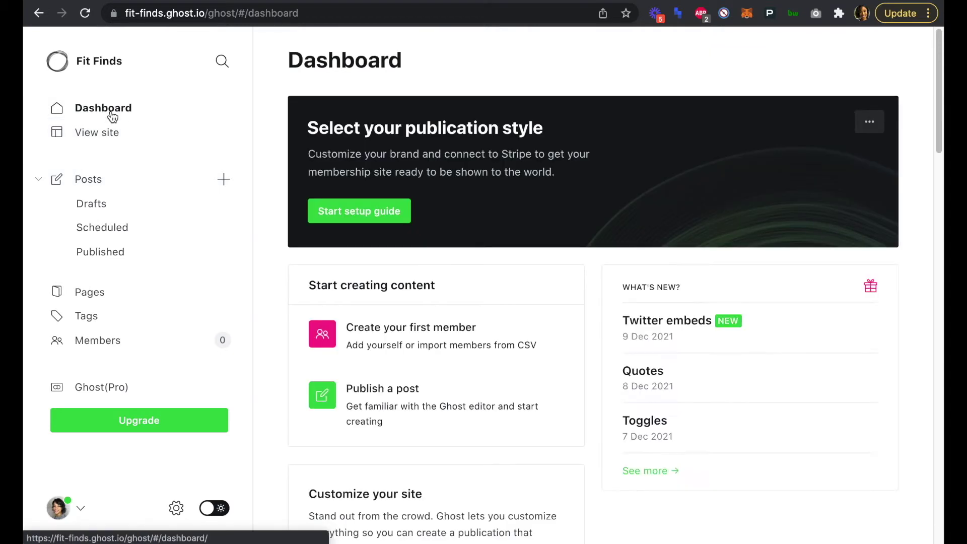
pyautogui.click(86, 15)
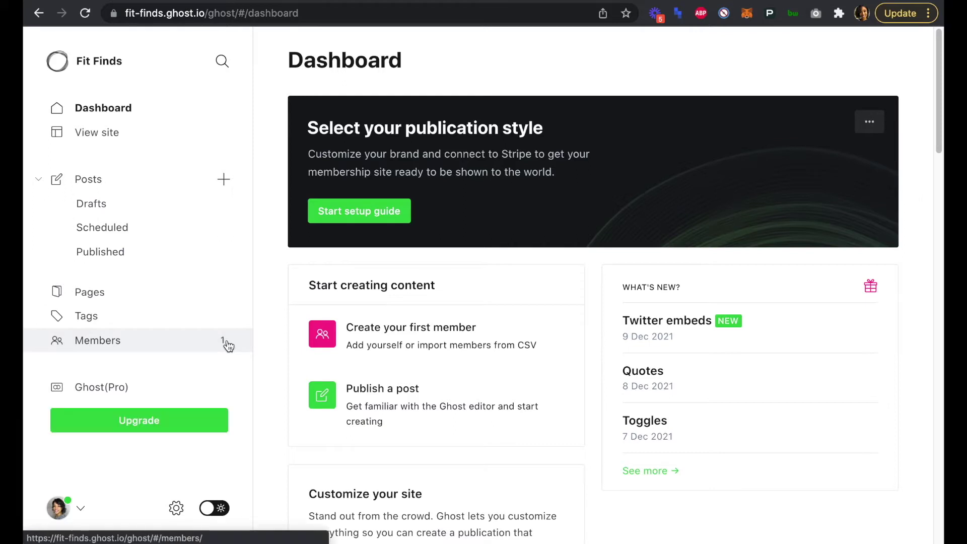
# Open Membership's Customize Portal settings and toggle the Show Portal button off and back on.
pyautogui.click(176, 507)
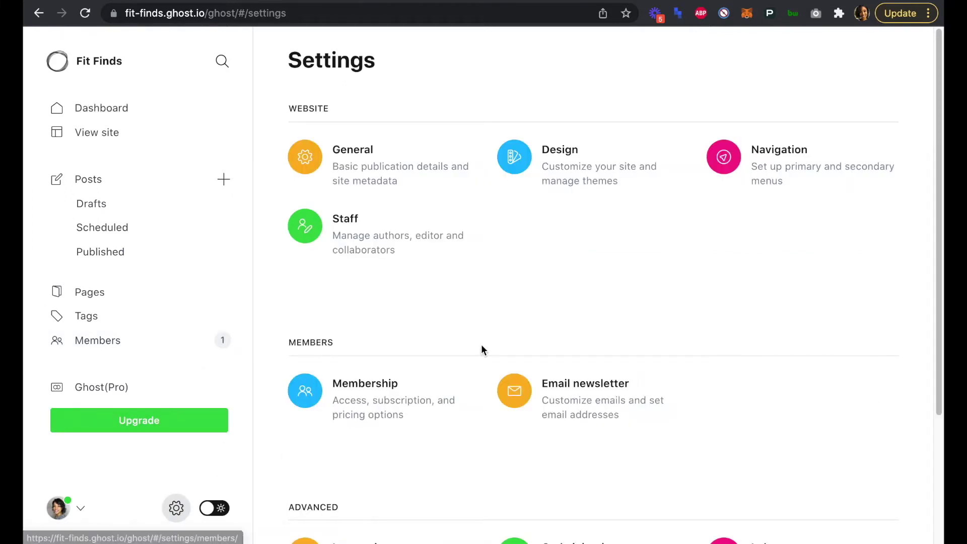
pyautogui.click(383, 395)
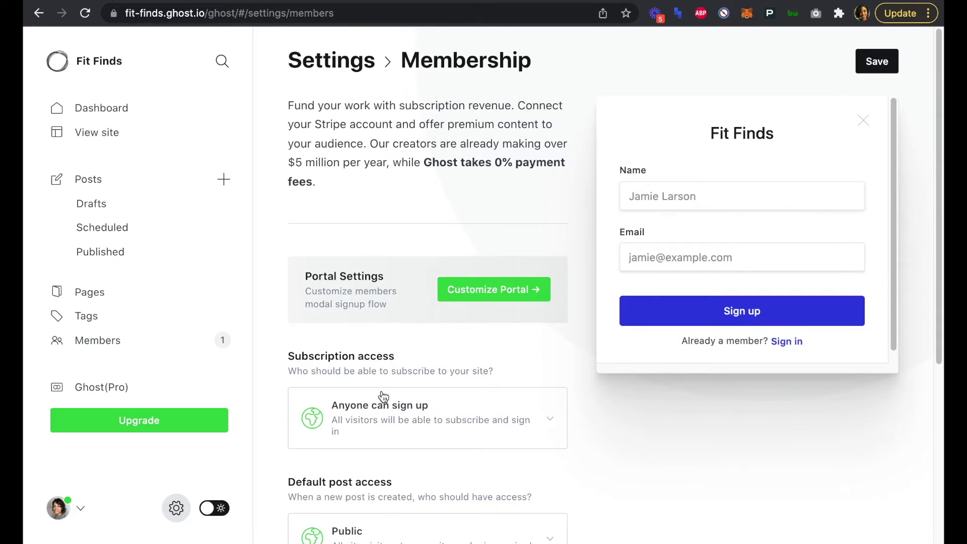
pyautogui.click(495, 290)
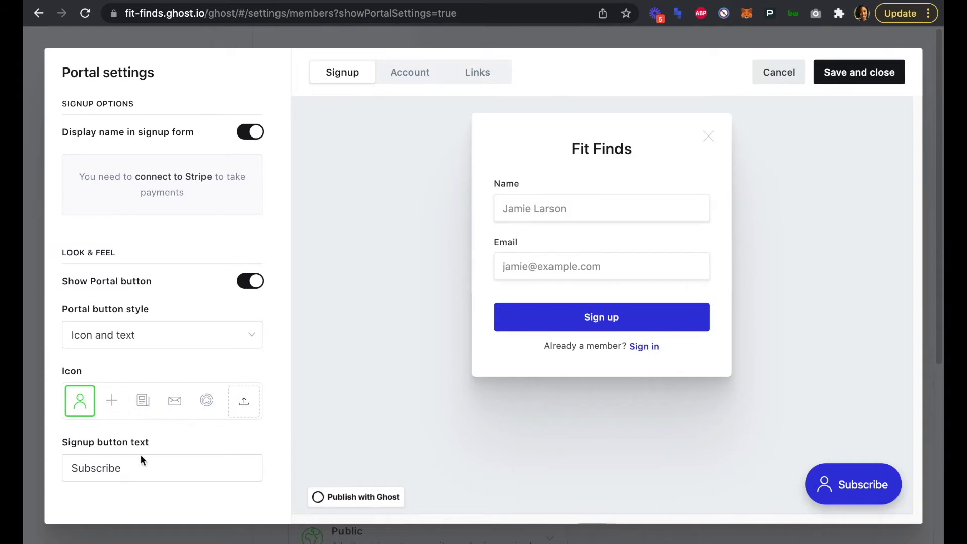
pyautogui.click(110, 469)
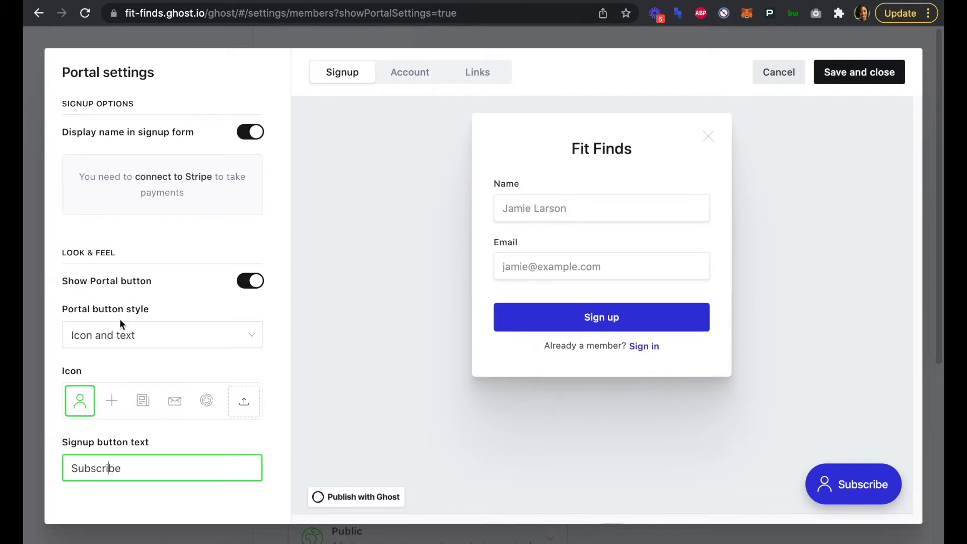
pyautogui.click(256, 283)
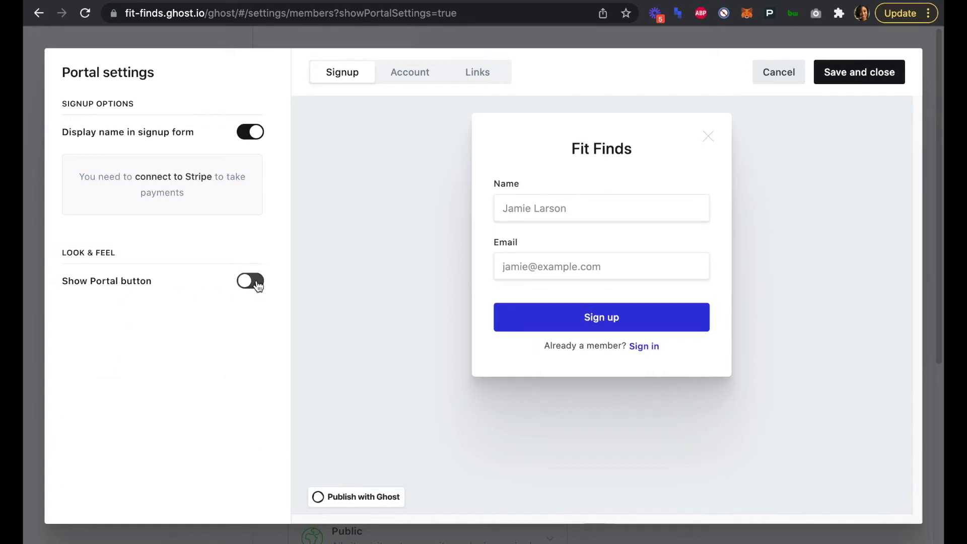
pyautogui.click(256, 284)
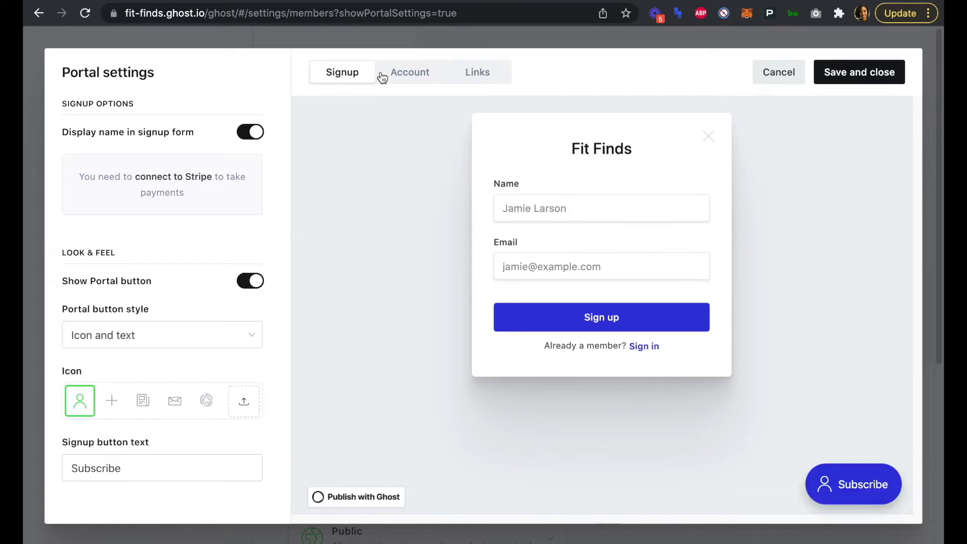
pyautogui.click(403, 78)
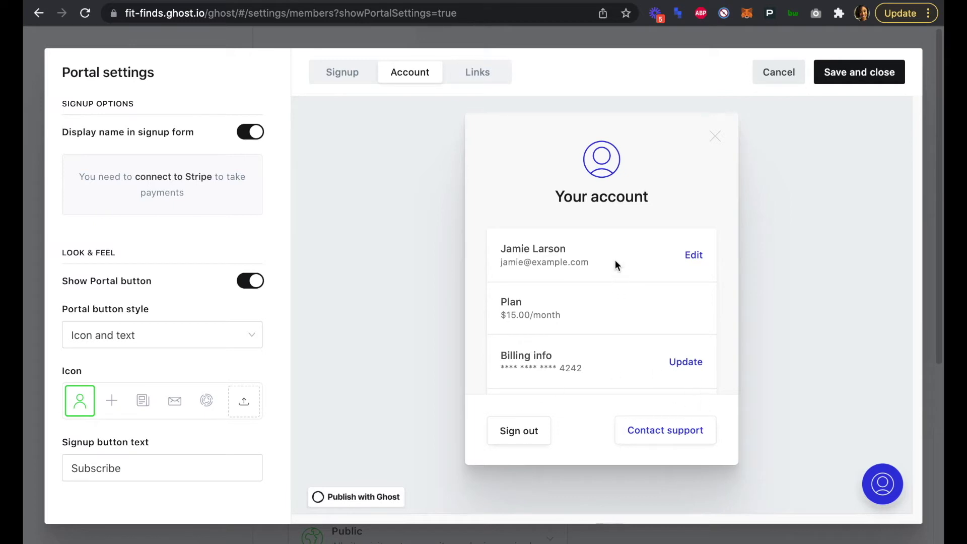
pyautogui.click(473, 73)
pyautogui.scroll(-3, 528, 301)
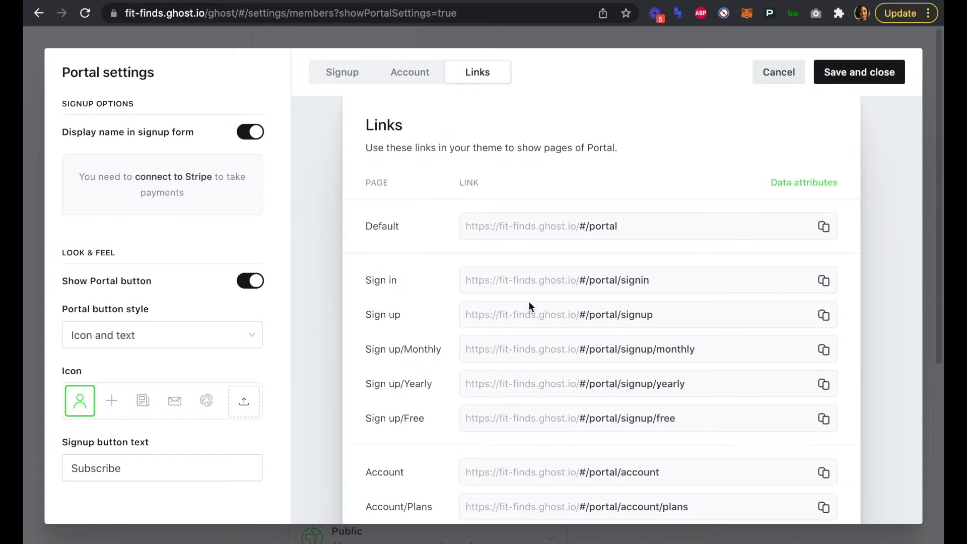
pyautogui.scroll(-3, 660, 322)
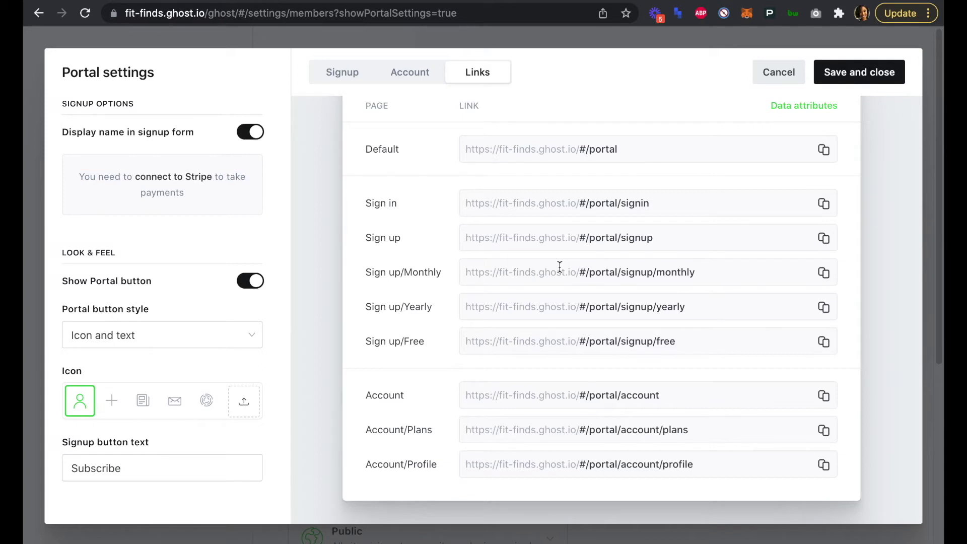
pyautogui.scroll(3, 560, 267)
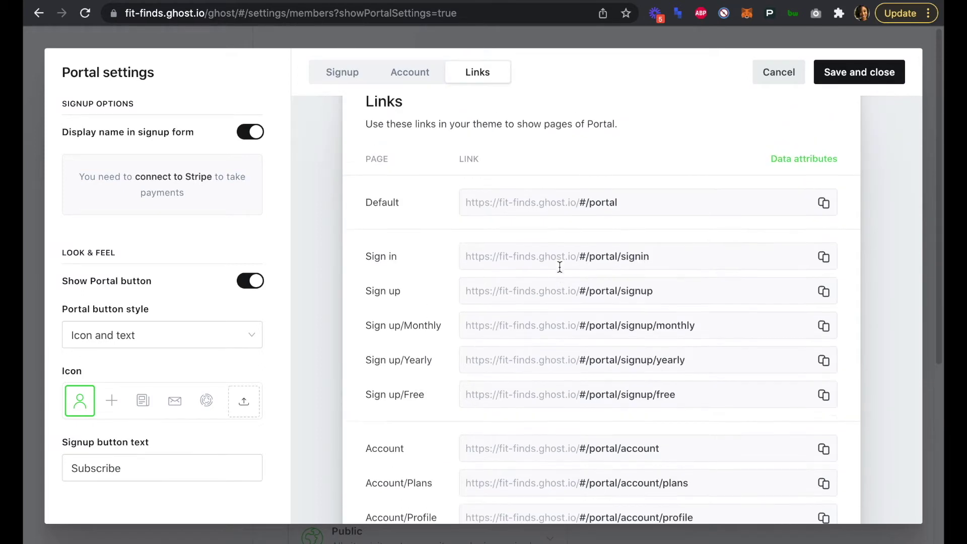
# Connect Stripe in test mode by pasting the secure key, enabling Free, Monthly and Yearly prices.
pyautogui.click(342, 80)
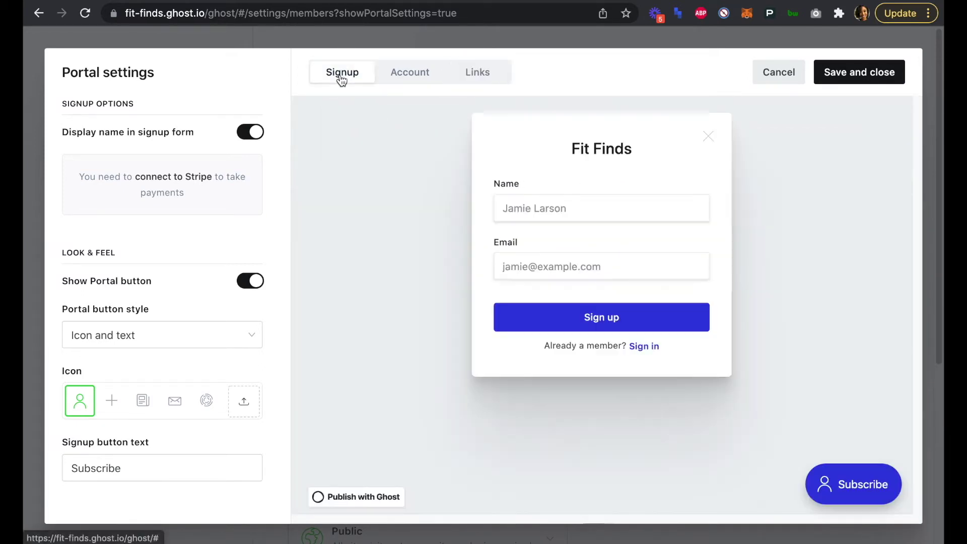
pyautogui.click(179, 177)
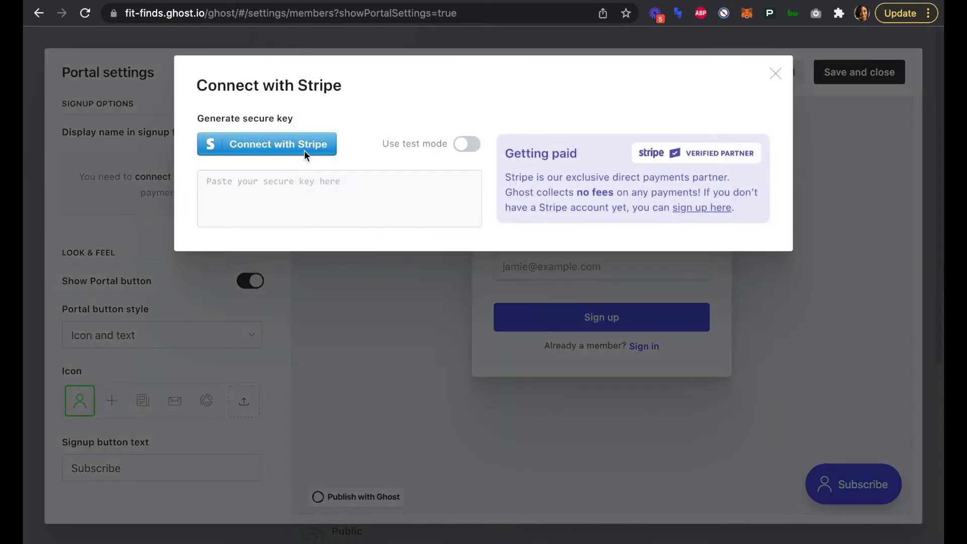
pyautogui.click(458, 146)
pyautogui.click(298, 149)
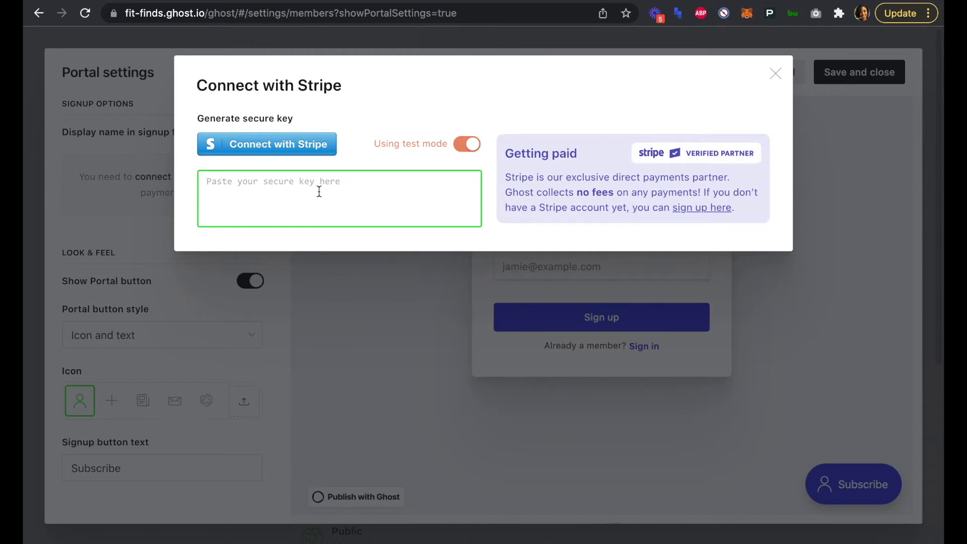
pyautogui.press('super+v')
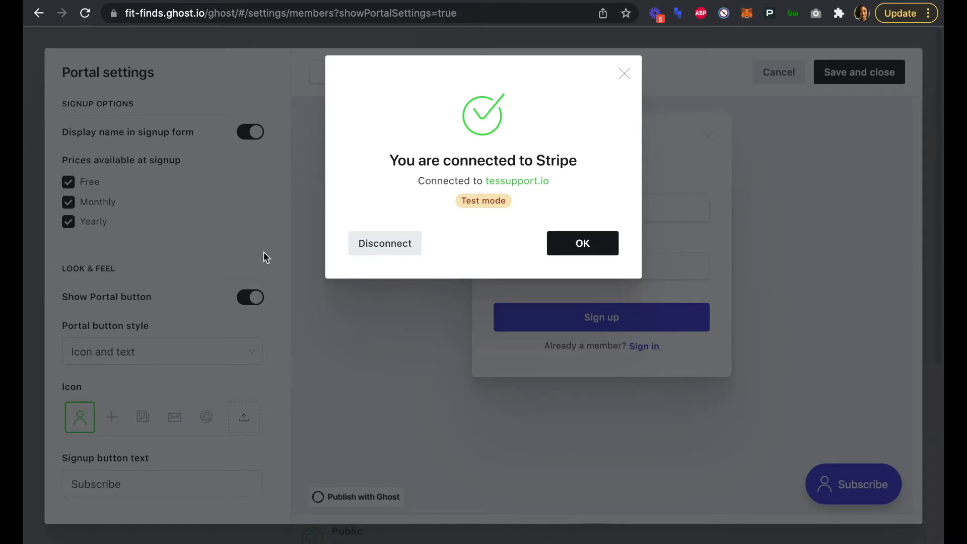
pyautogui.click(580, 245)
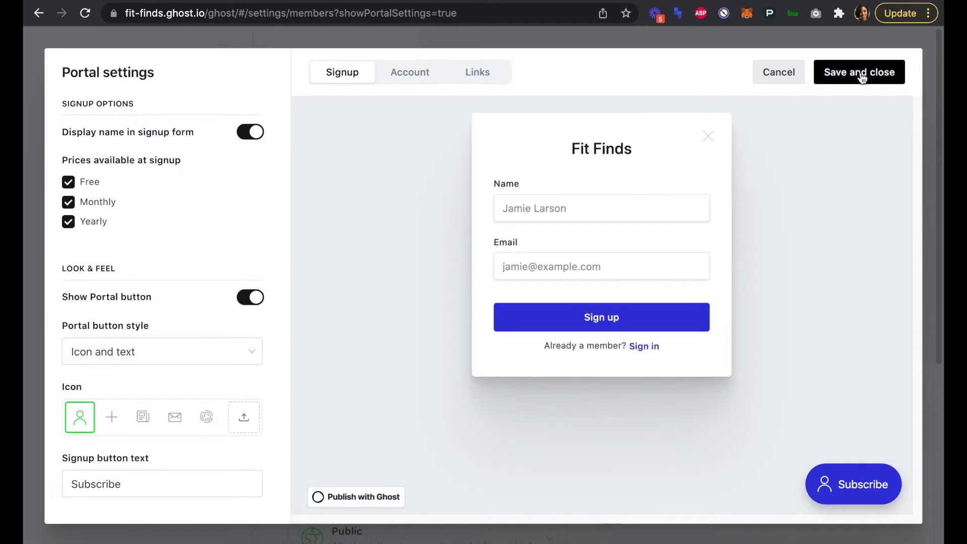
# Save the Portal settings and expand the Premium tier's settings.
pyautogui.click(862, 75)
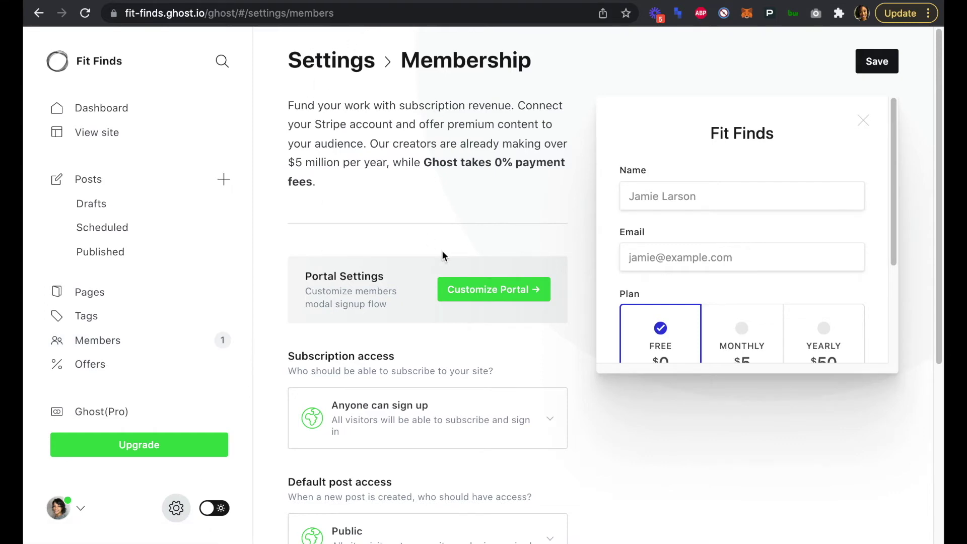
pyautogui.scroll(-5, 442, 255)
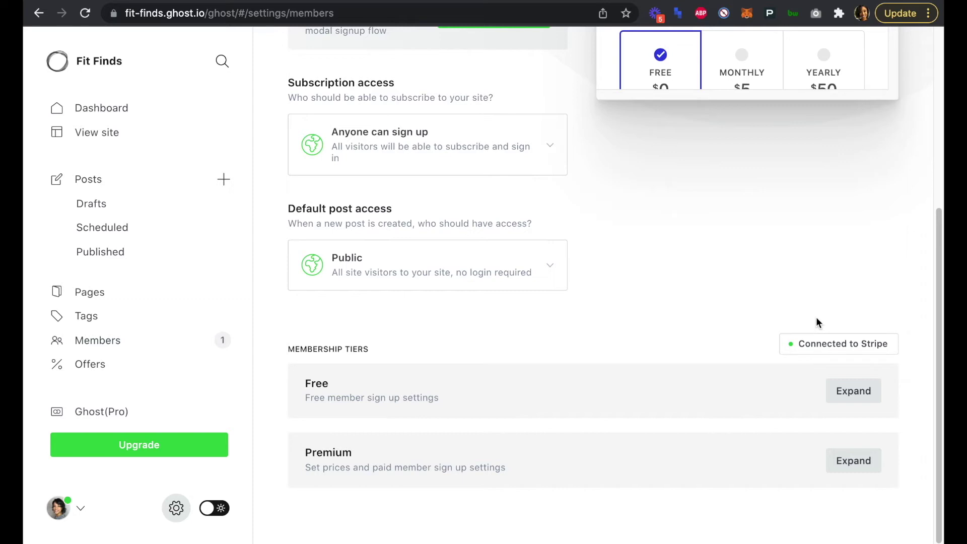
pyautogui.click(854, 461)
pyautogui.scroll(-3, 855, 433)
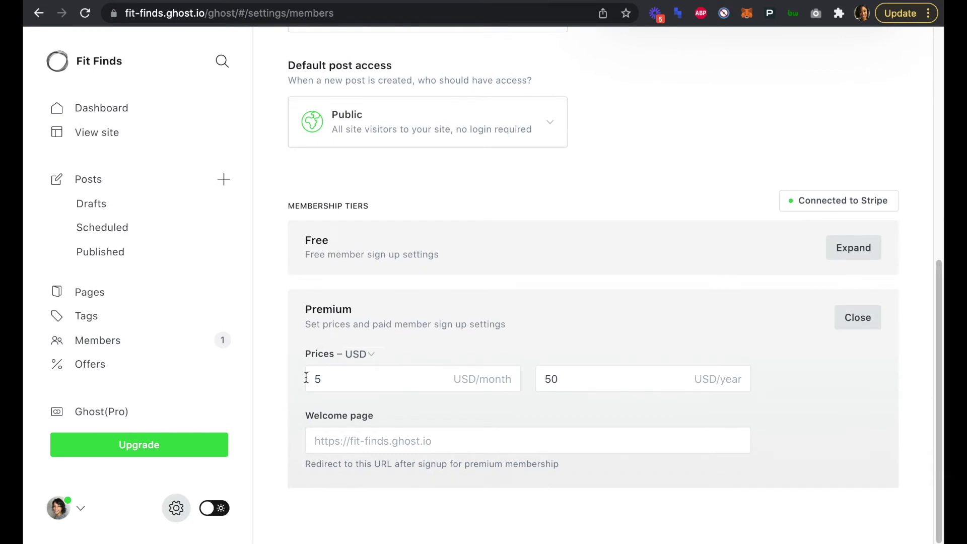
# Keep USD as the Premium price currency, then fold both the Premium and Free tier panels.
pyautogui.click(368, 356)
pyautogui.click(368, 354)
pyautogui.click(859, 322)
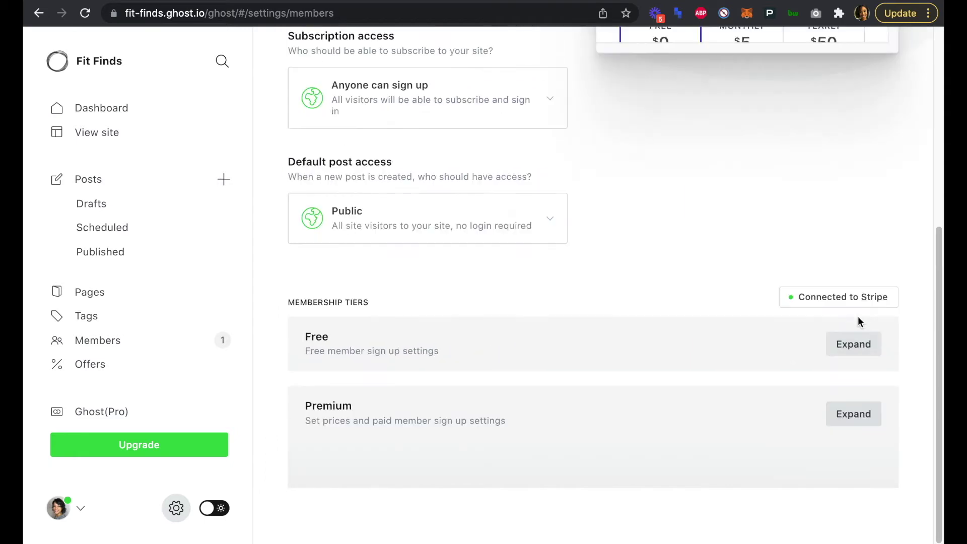
pyautogui.click(856, 391)
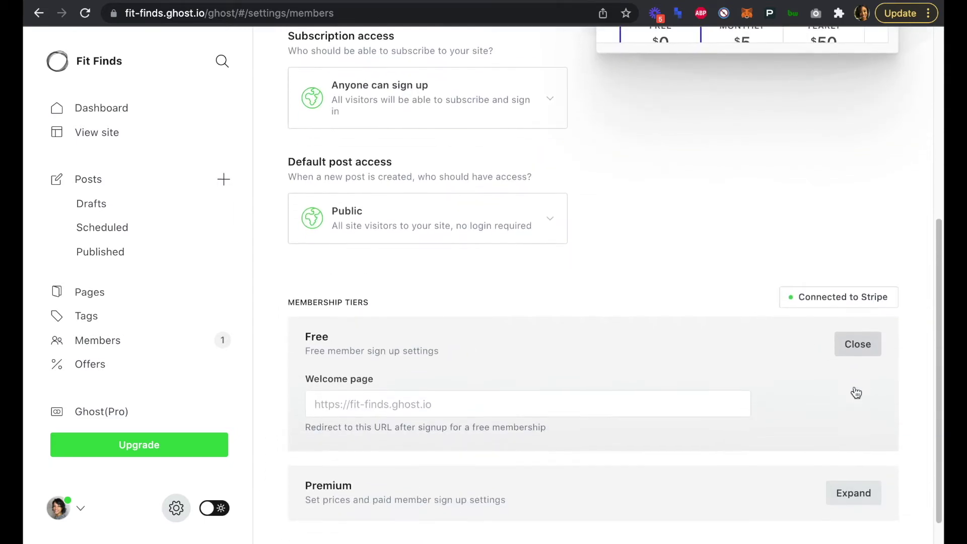
pyautogui.click(858, 344)
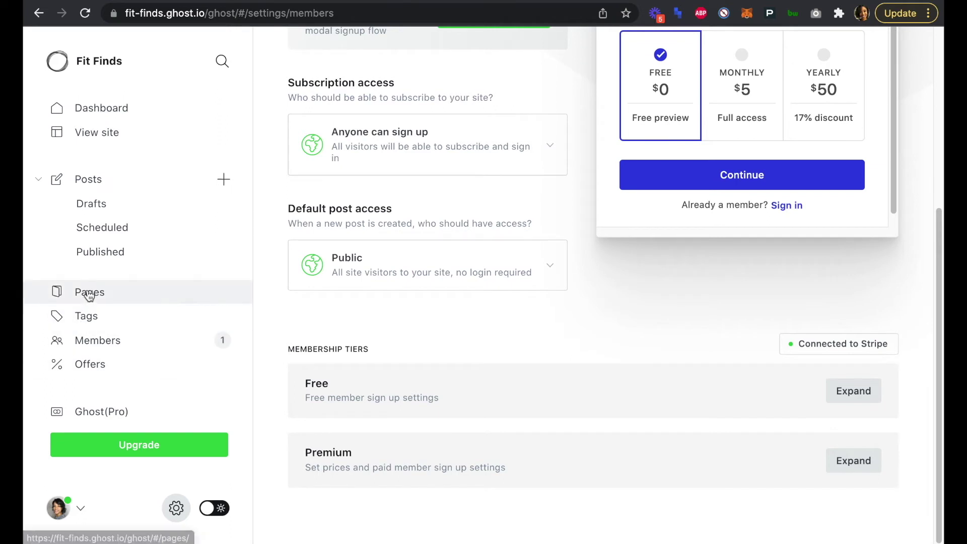
# Create a new page titled 'Fit Deals' with a divider under the title.
pyautogui.click(143, 286)
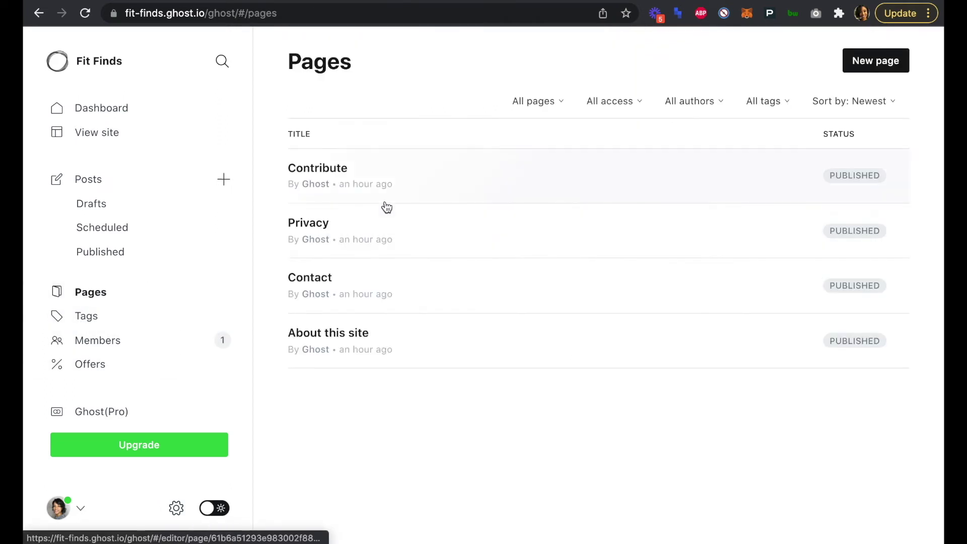
pyautogui.click(862, 61)
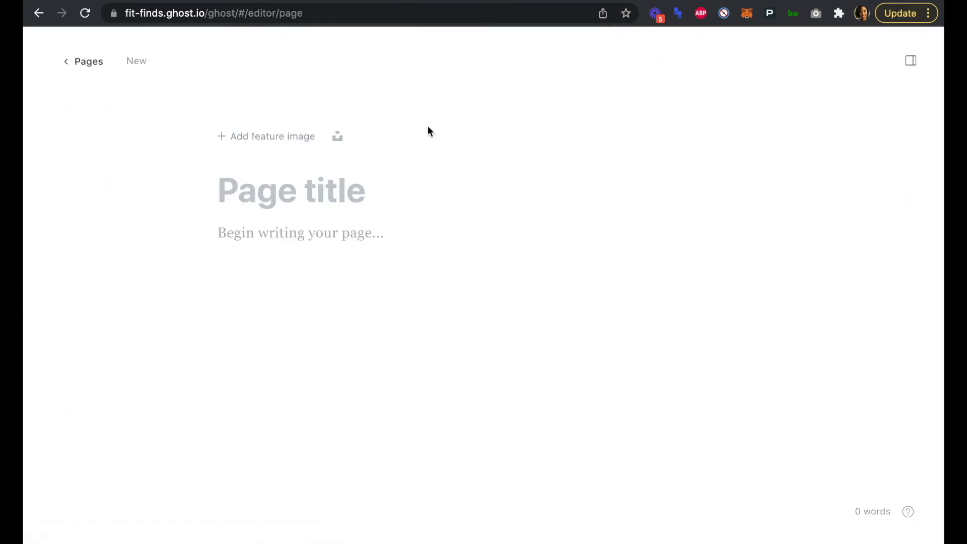
pyautogui.click(408, 189)
pyautogui.write('Fit Dea')
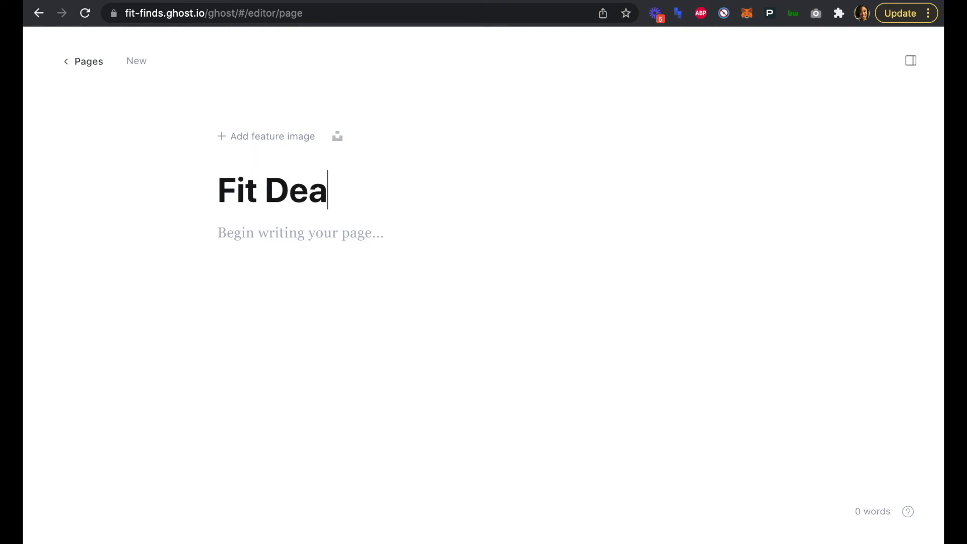
pyautogui.write('ls')
pyautogui.click(182, 233)
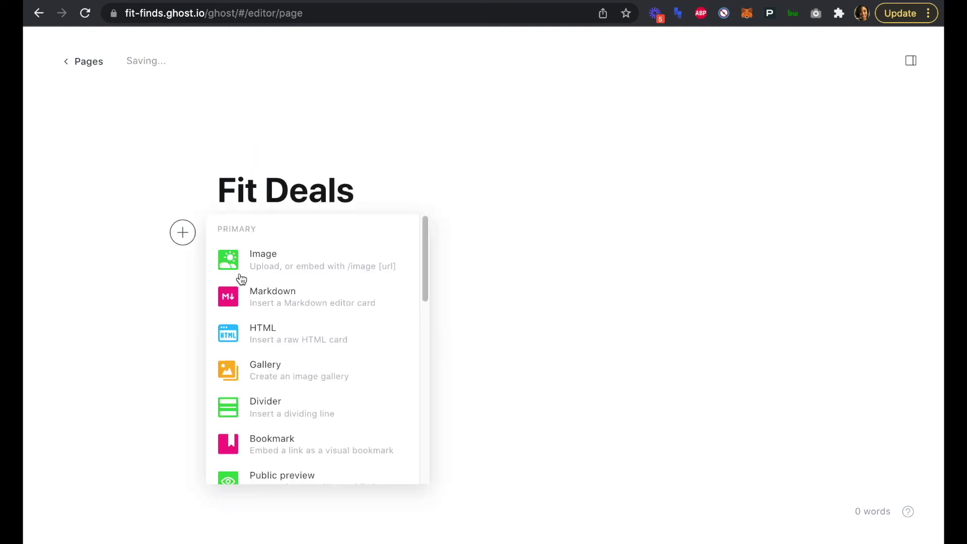
pyautogui.scroll(-2, 282, 379)
pyautogui.click(279, 362)
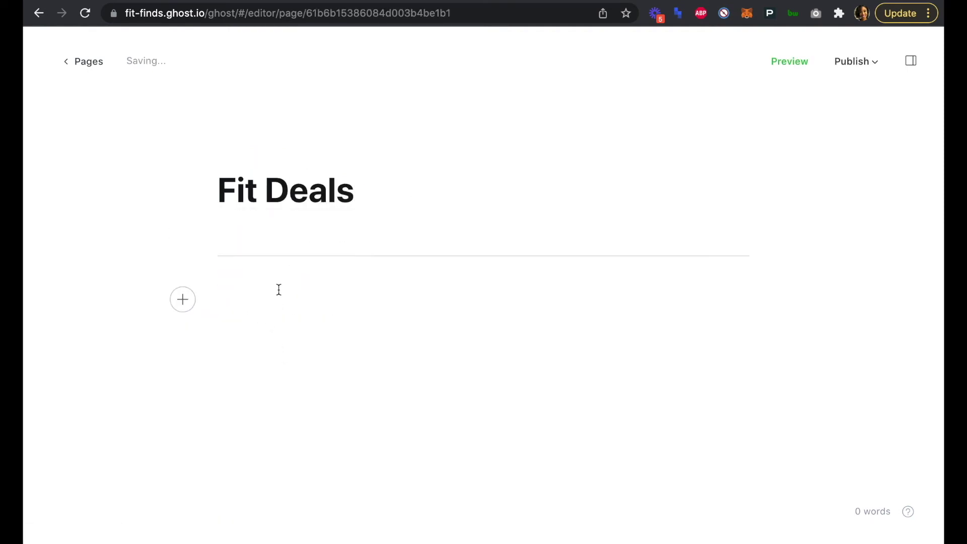
pyautogui.write('cob')
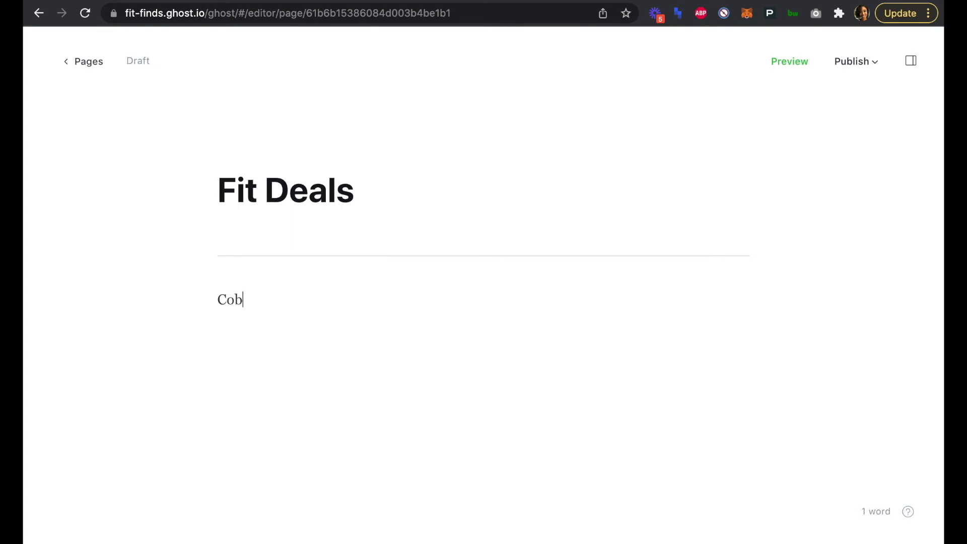
pyautogui.press('BackSpace')
pyautogui.press('BackSpace')
pyautogui.press('BackSpace')
# Add a Markdown card whose first line is a bold 'Coba Board'.
pyautogui.click(182, 299)
pyautogui.click(267, 368)
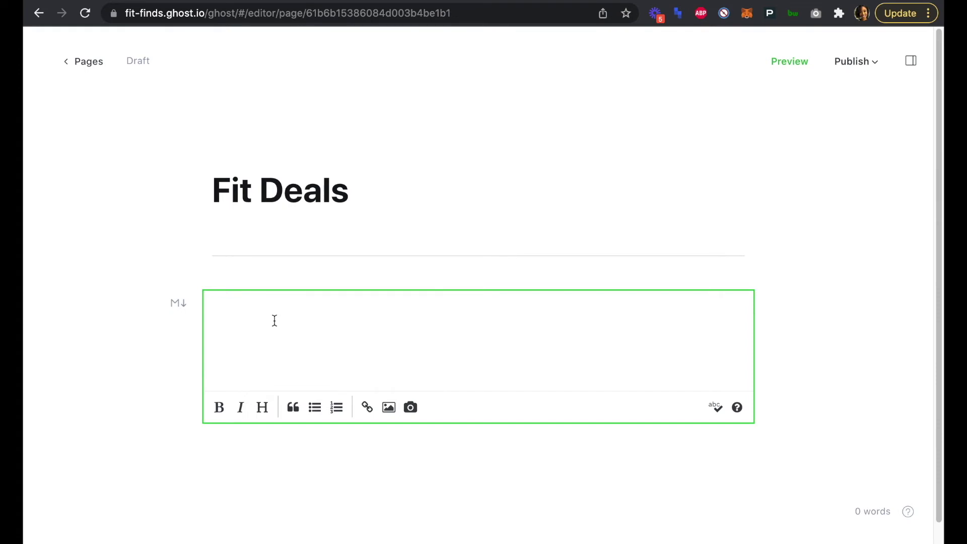
pyautogui.click(222, 407)
pyautogui.write('Coba Board**')
pyautogui.click(331, 303)
pyautogui.press('Return')
# Add a bold 'Discount Code for 20% Off' line with 'GetBalanced20' beneath it.
pyautogui.click(220, 408)
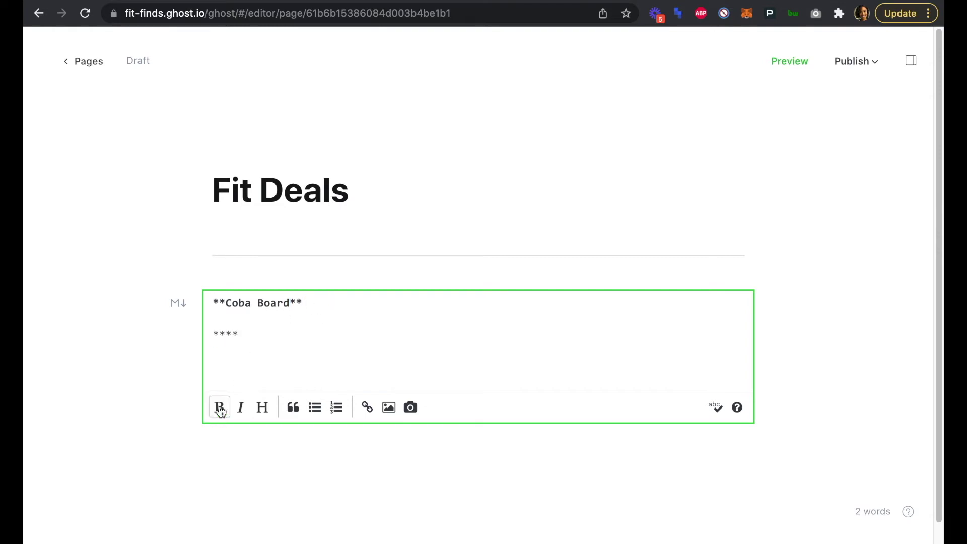
pyautogui.write('Discount Code')
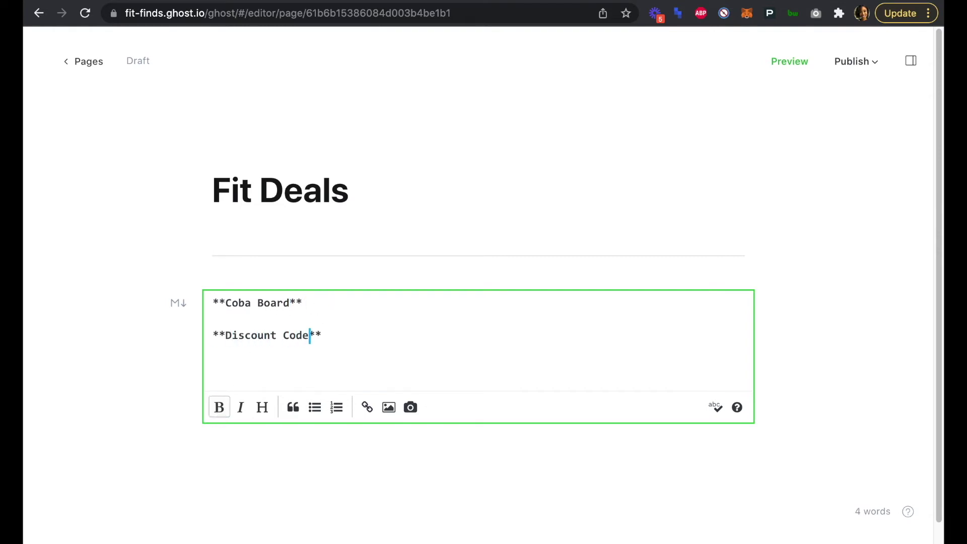
pyautogui.press('Return')
pyautogui.write('GetBalanced20')
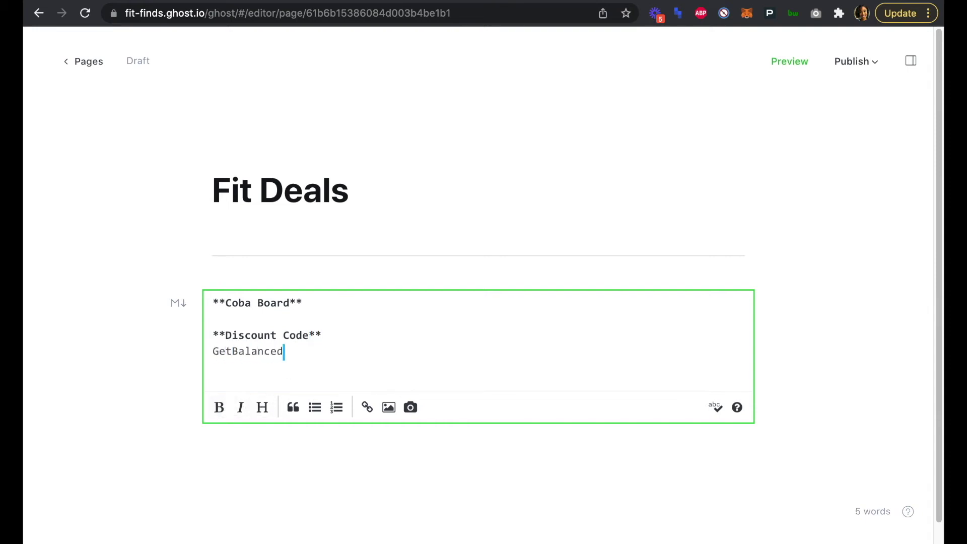
pyautogui.click(331, 336)
pyautogui.write('for 20% ')
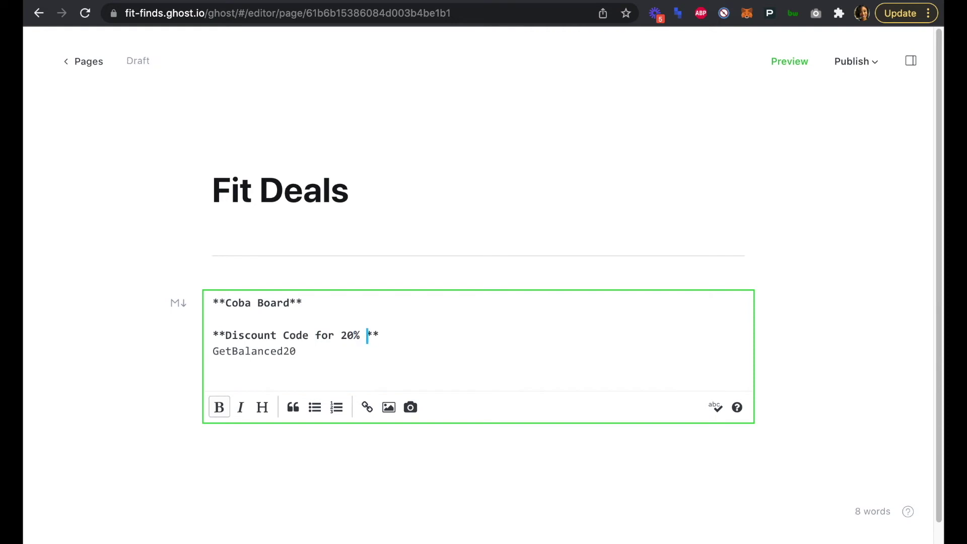
pyautogui.write('Off')
pyautogui.click(821, 298)
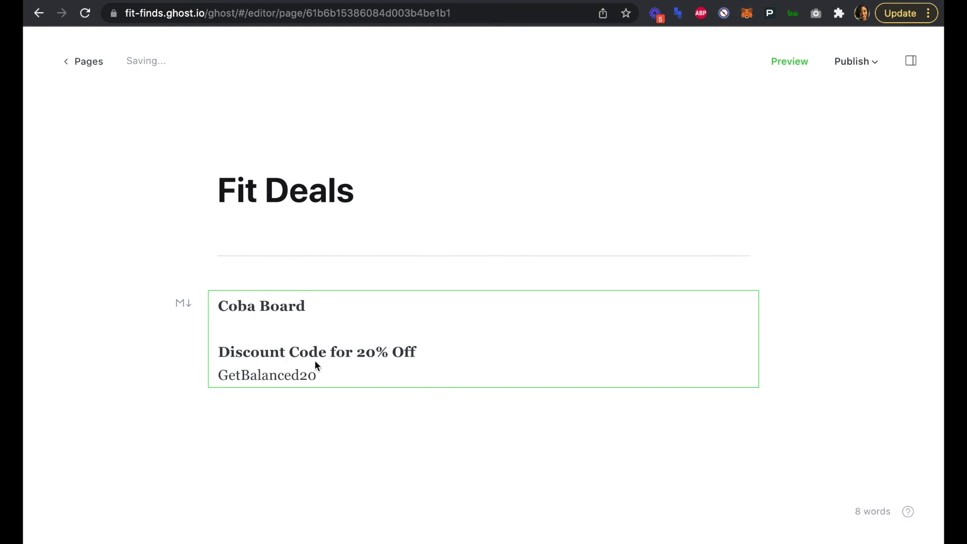
pyautogui.doubleClick(271, 310)
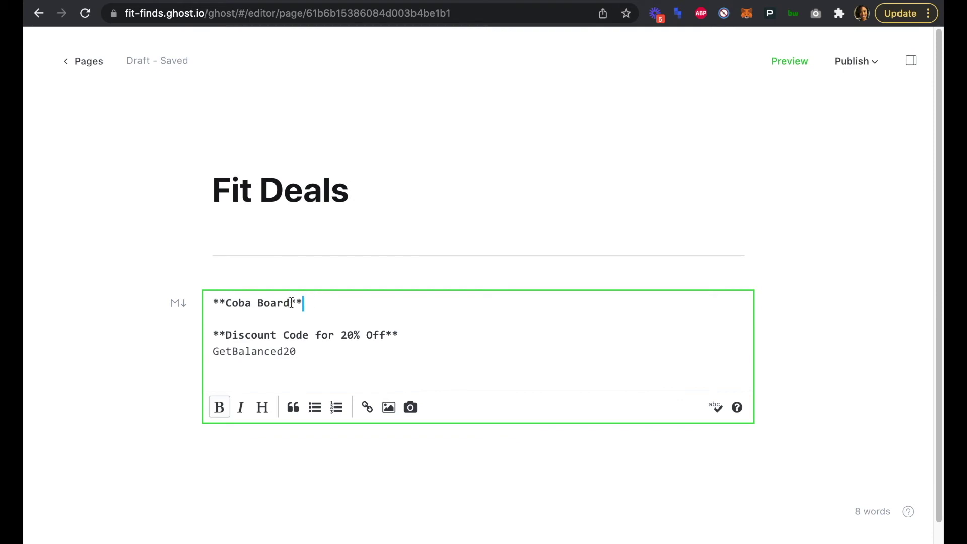
pyautogui.moveTo(301, 302); pyautogui.dragTo(210, 303)
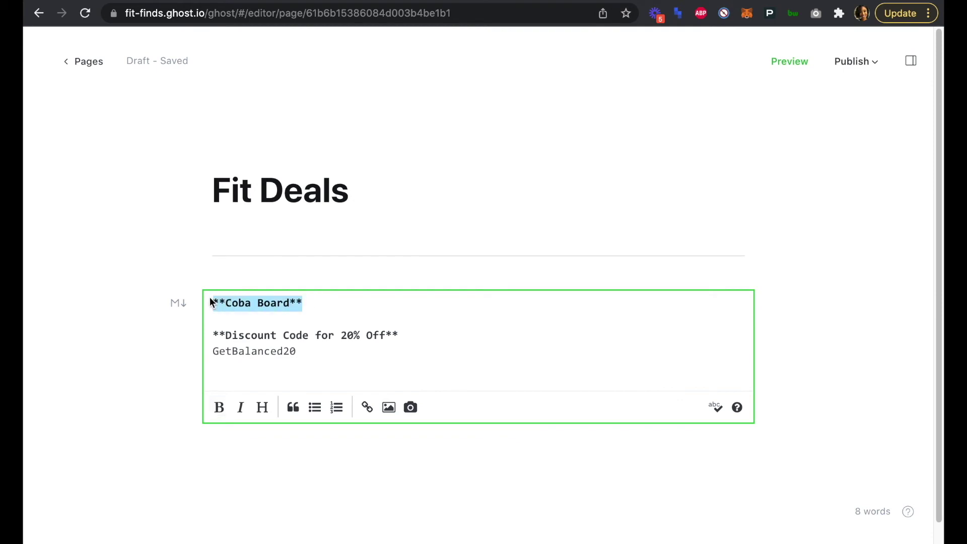
pyautogui.click(367, 408)
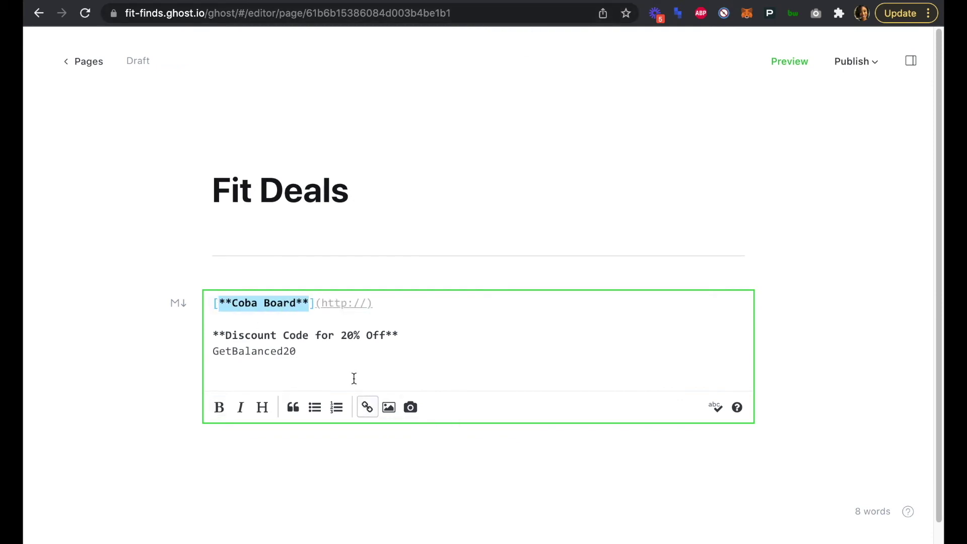
pyautogui.click(323, 305)
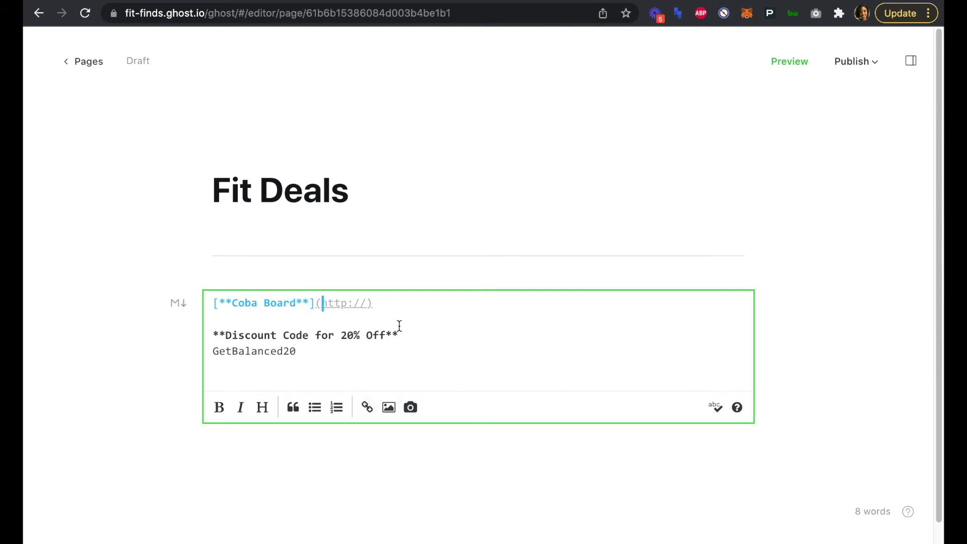
pyautogui.write('https://cobaboard.com/')
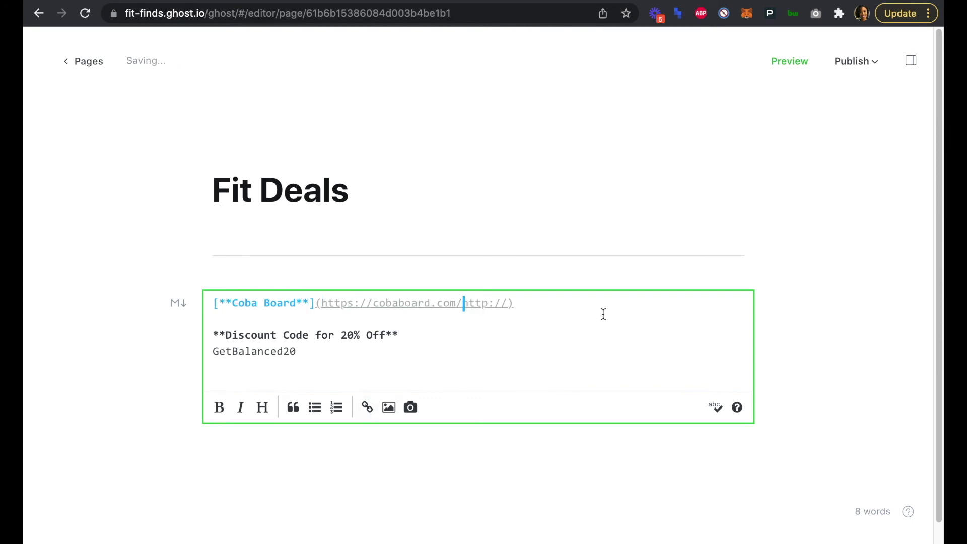
pyautogui.moveTo(508, 304); pyautogui.dragTo(461, 305)
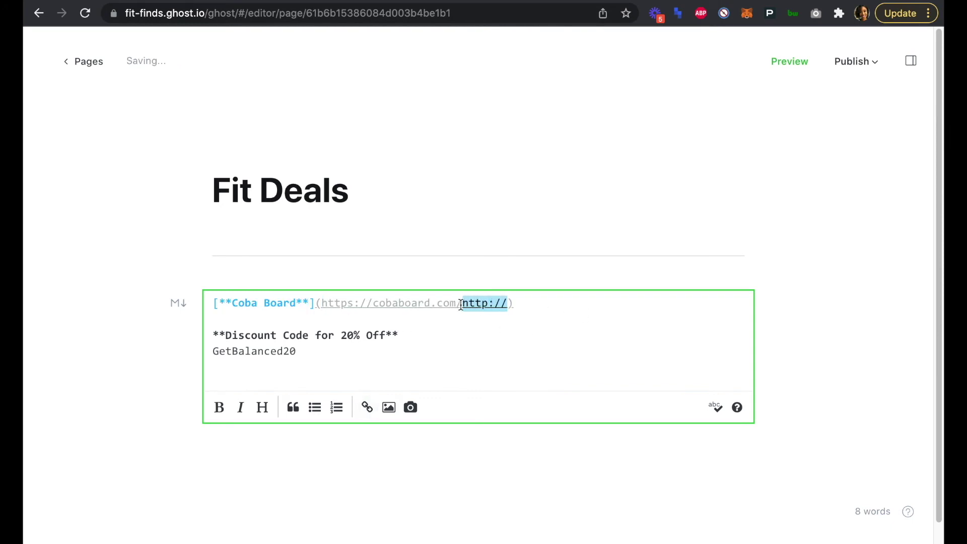
pyautogui.press('BackSpace')
pyautogui.click(530, 305)
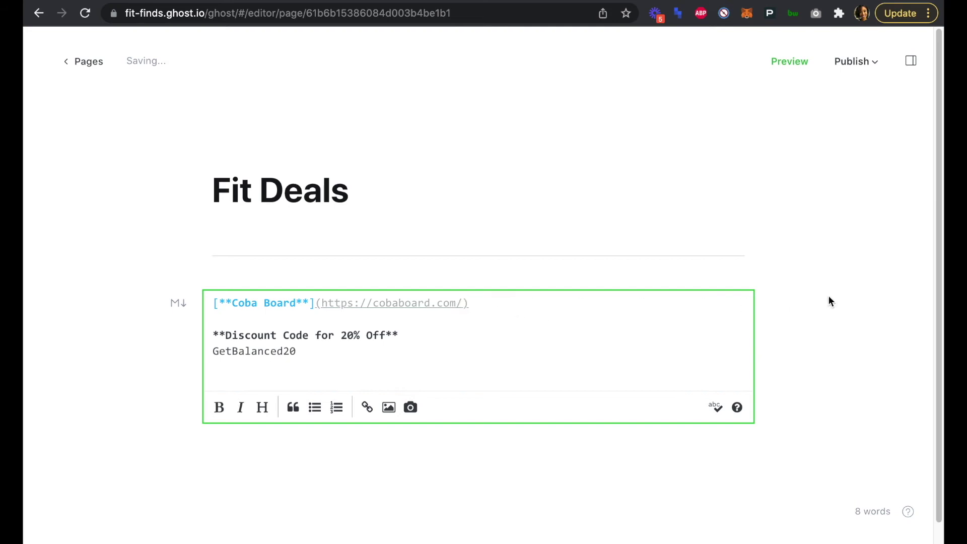
pyautogui.press('Return')
pyautogui.press('BackSpace')
pyautogui.press('Escape')
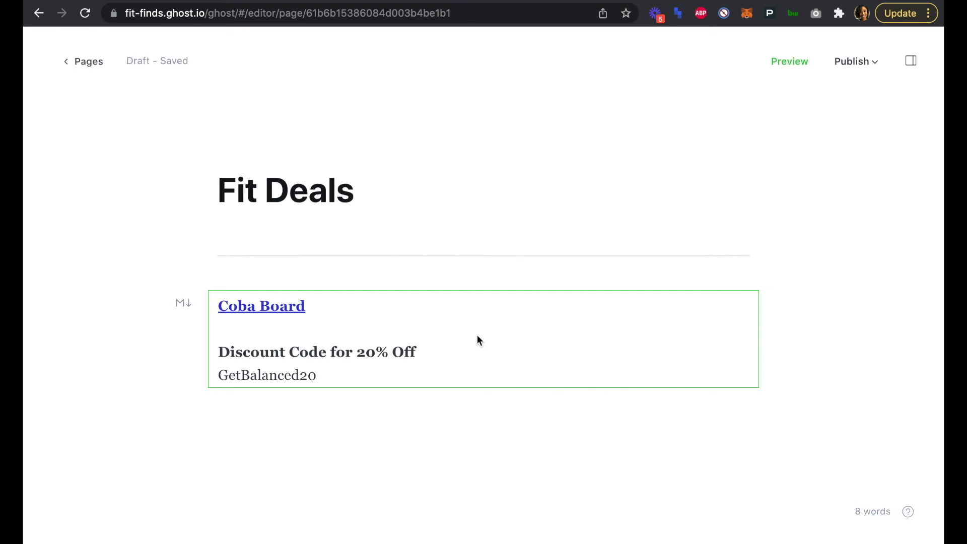
# Publish the Fit Deals page immediately and go back to the Pages list.
pyautogui.click(856, 61)
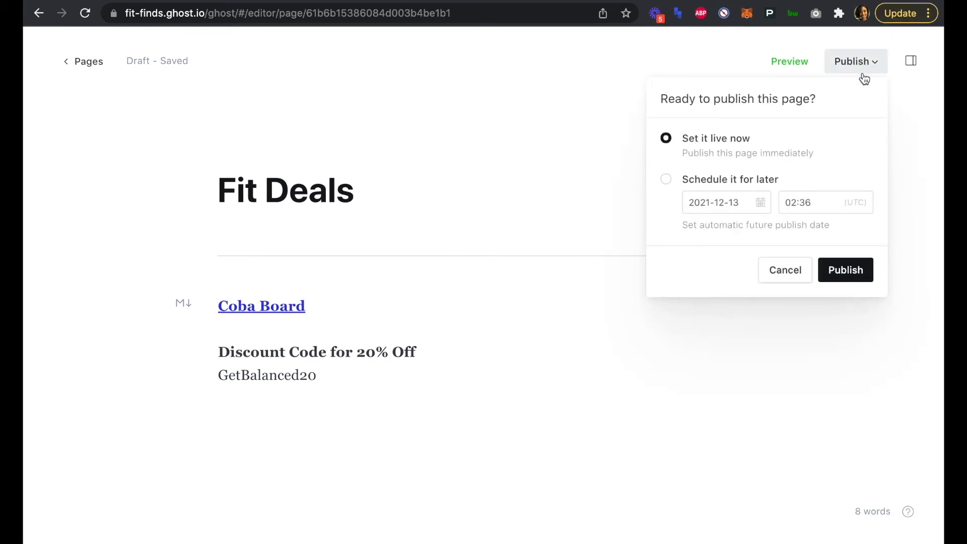
pyautogui.click(859, 272)
pyautogui.click(624, 161)
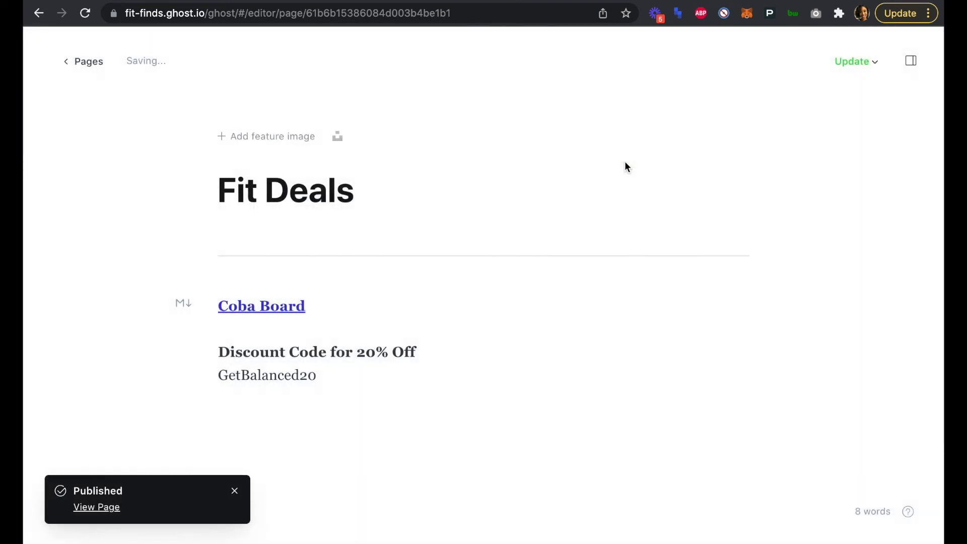
pyautogui.click(85, 62)
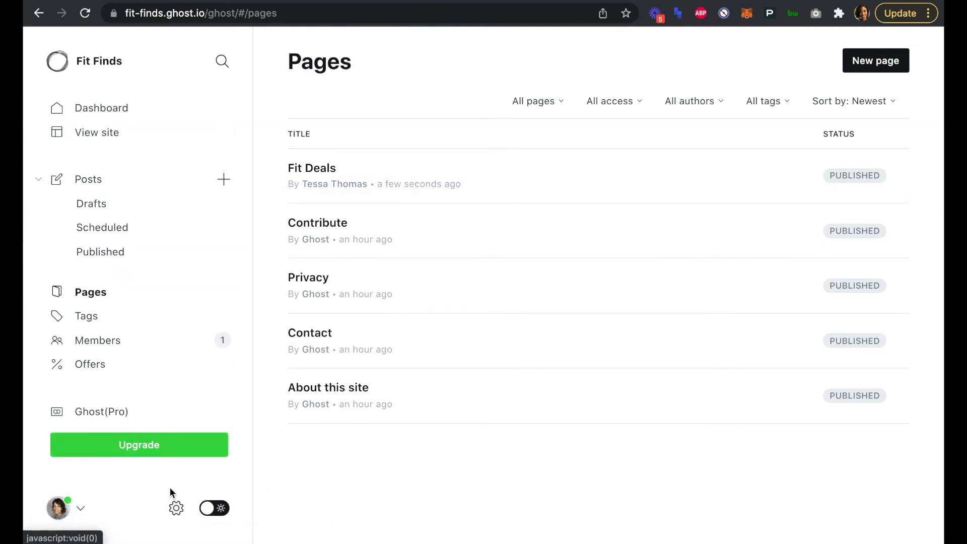
pyautogui.click(176, 508)
# Add a primary navigation item 'Deals' pointing to /fit-deals/ and save it.
pyautogui.click(801, 151)
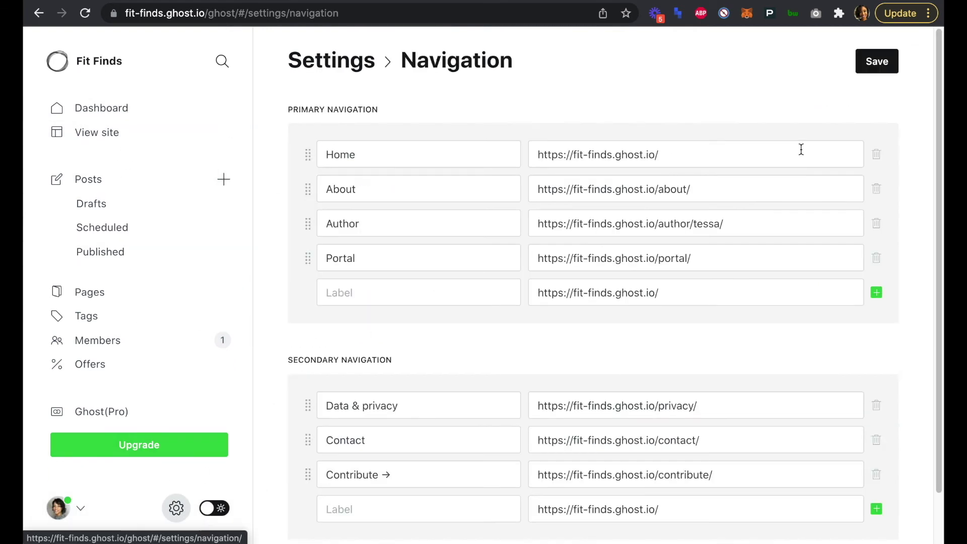
pyautogui.click(458, 288)
pyautogui.write('Deals')
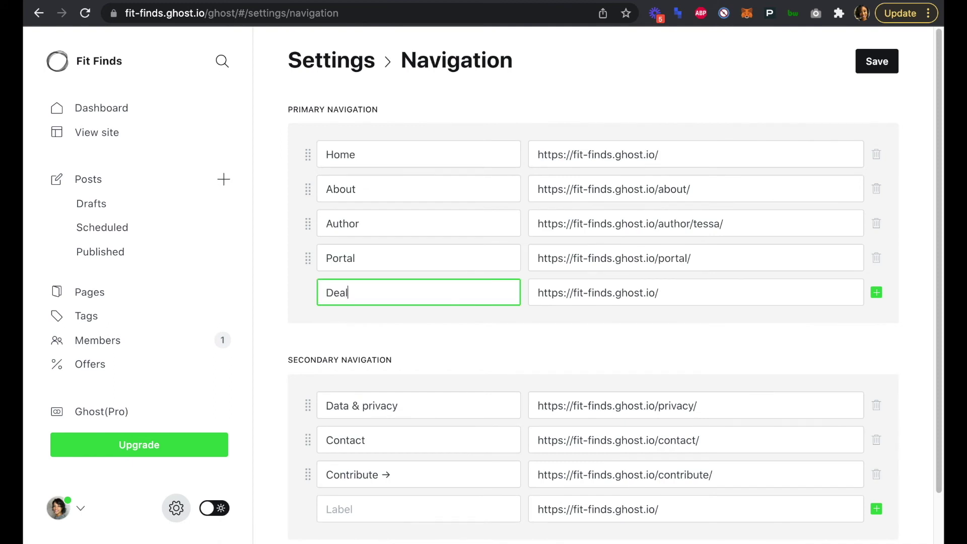
pyautogui.click(726, 294)
pyautogui.write('fit-deals/')
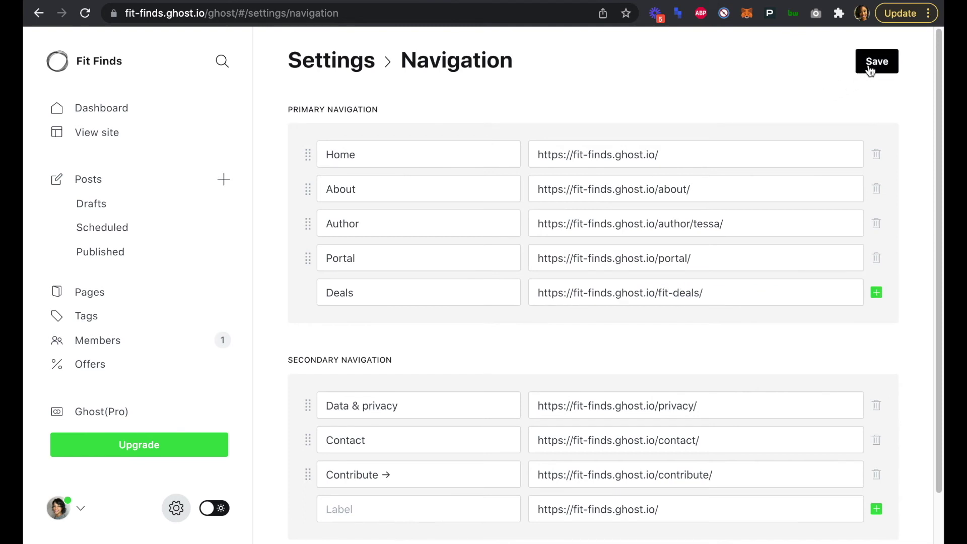
pyautogui.click(876, 61)
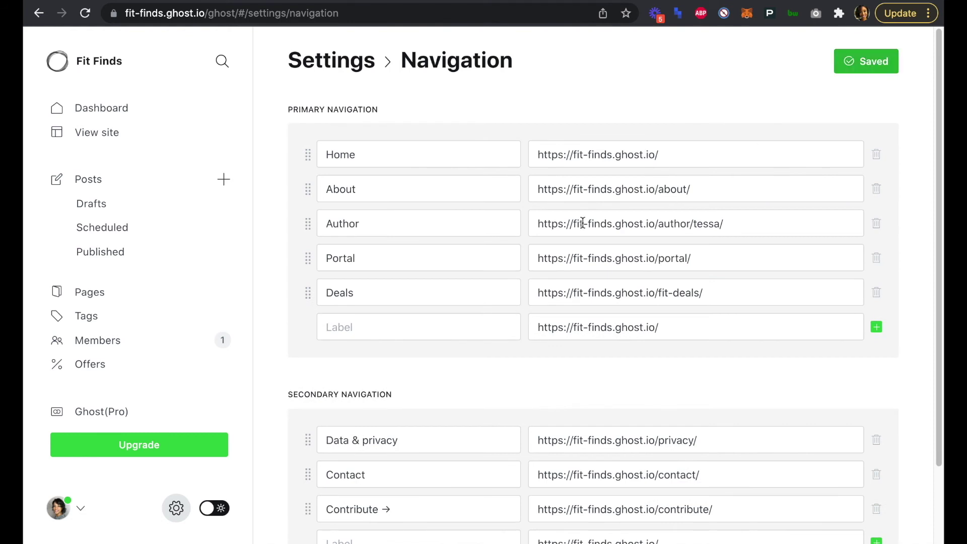
# Move Deals above Portal, save the navigation, and view the site.
pyautogui.moveTo(308, 292); pyautogui.dragTo(310, 269)
pyautogui.click(885, 61)
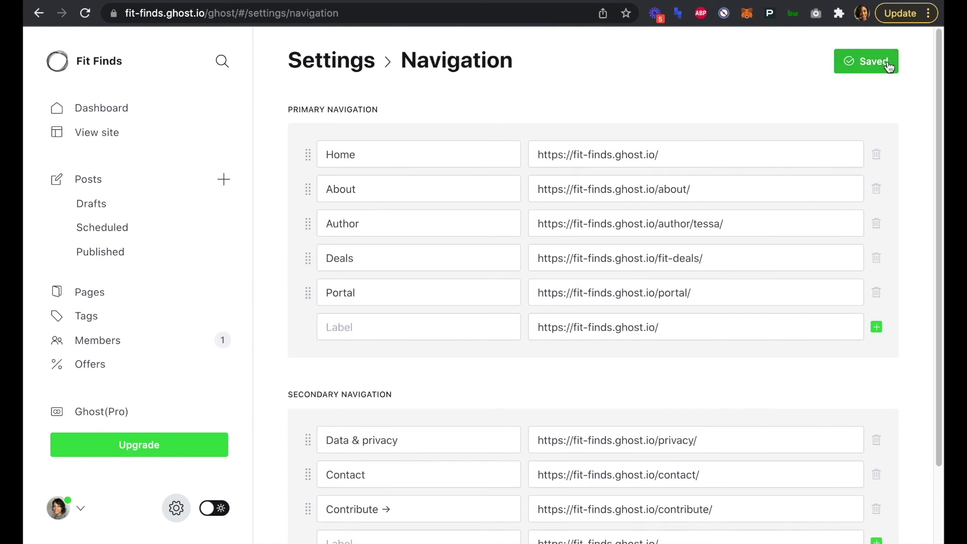
pyautogui.click(124, 136)
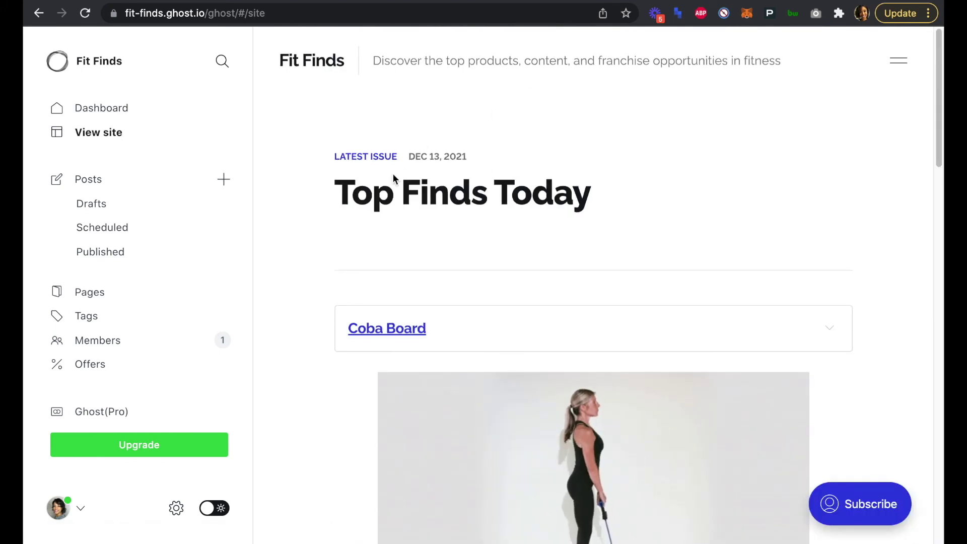
# Follow the site menu's DEALS link to confirm it opens the Fit Deals page.
pyautogui.scroll(-1, 786, 291)
pyautogui.scroll(-20, 785, 291)
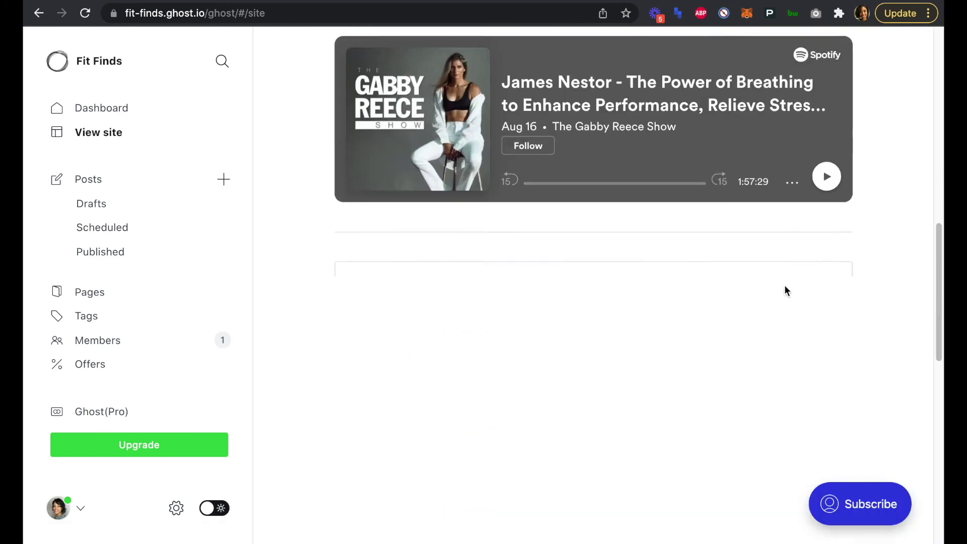
pyautogui.scroll(20, 786, 292)
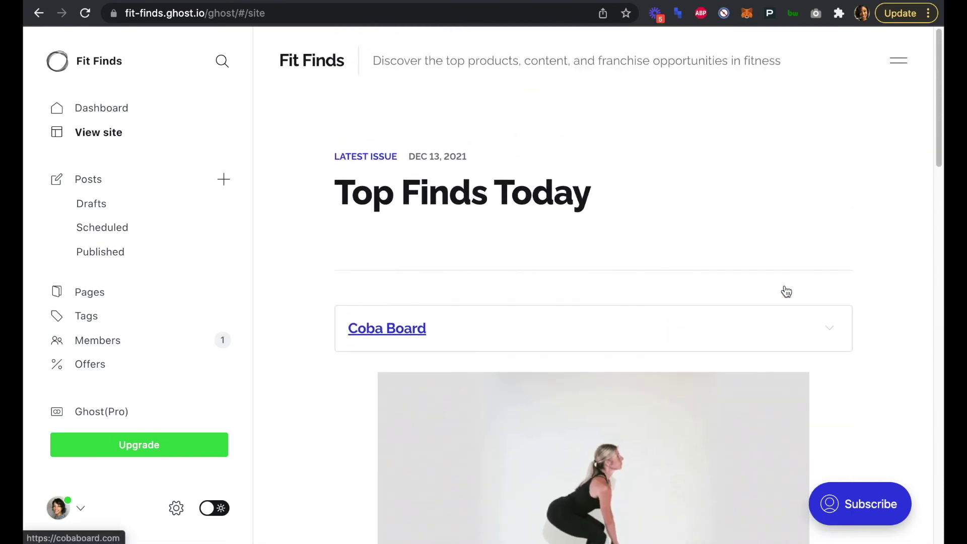
pyautogui.click(902, 63)
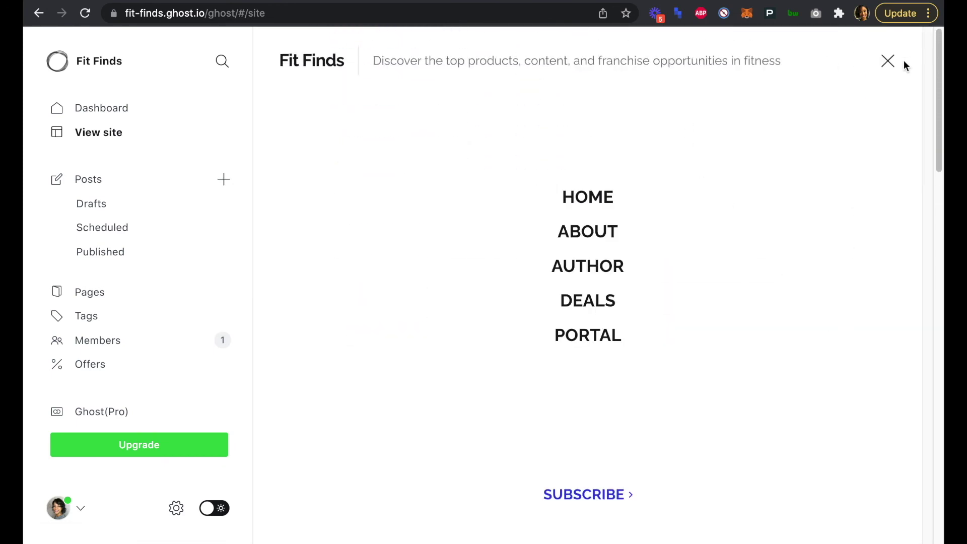
pyautogui.click(586, 301)
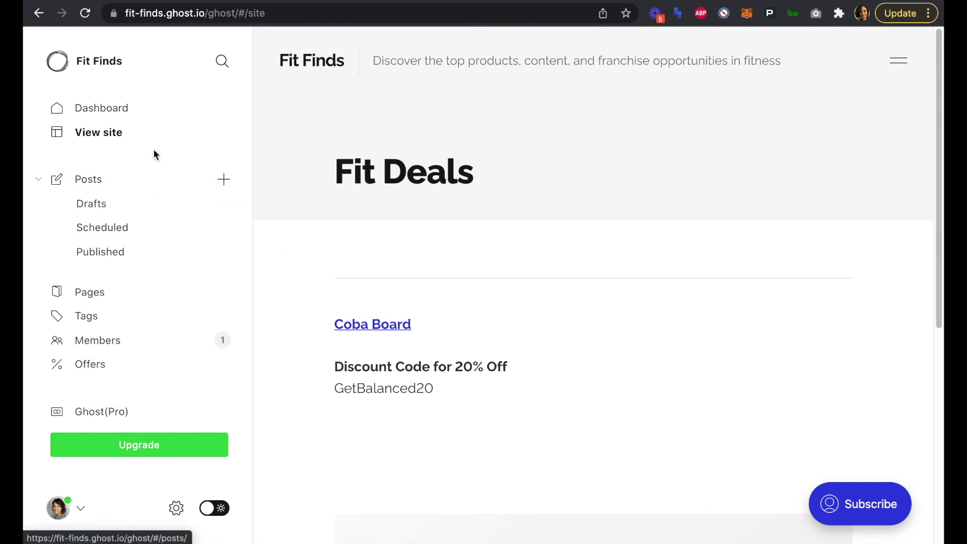
pyautogui.click(132, 299)
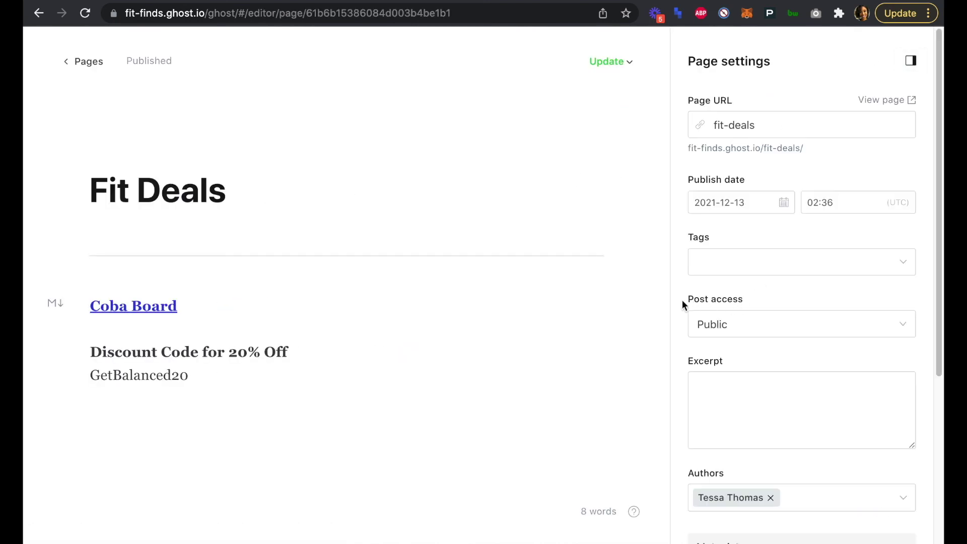
# Set Fit Deals access to Paid-members only and update the published page.
pyautogui.click(741, 329)
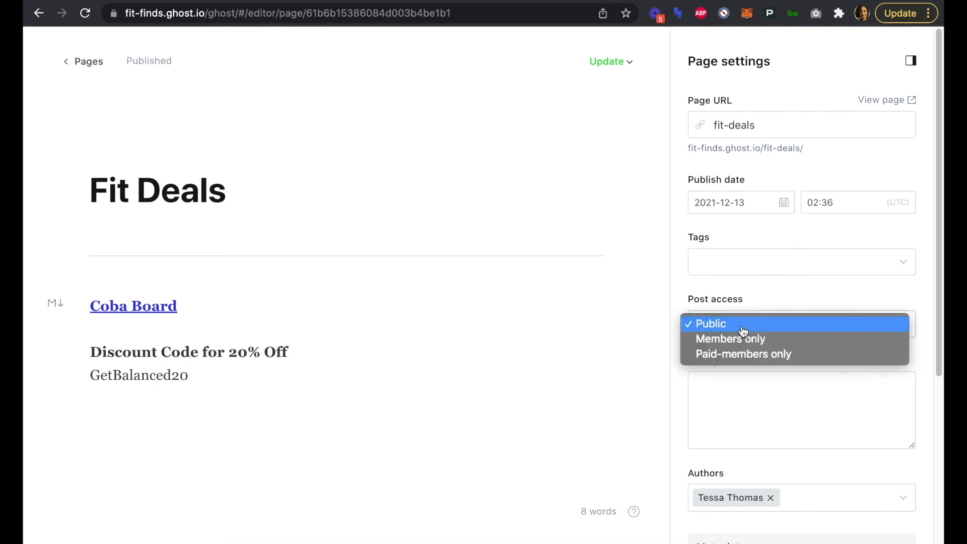
pyautogui.click(740, 354)
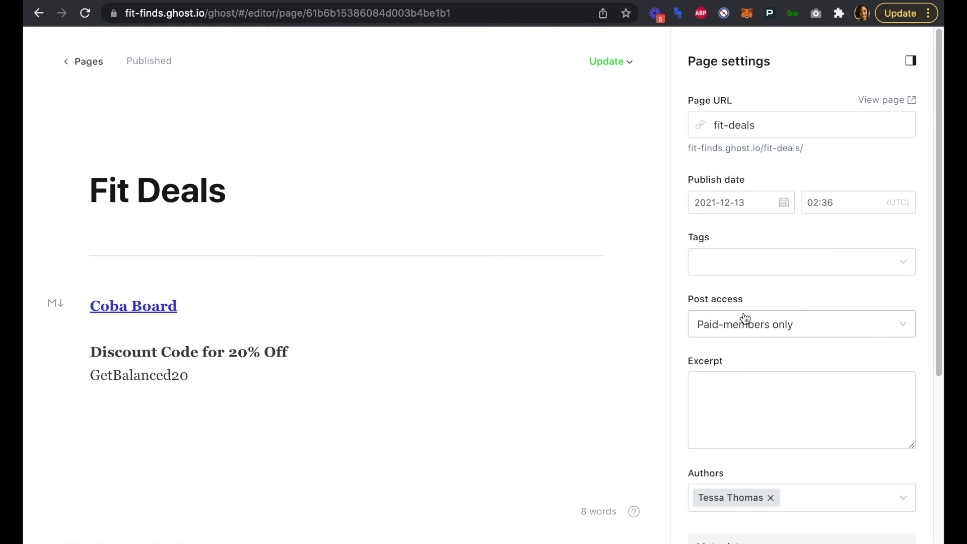
pyautogui.scroll(-2, 746, 352)
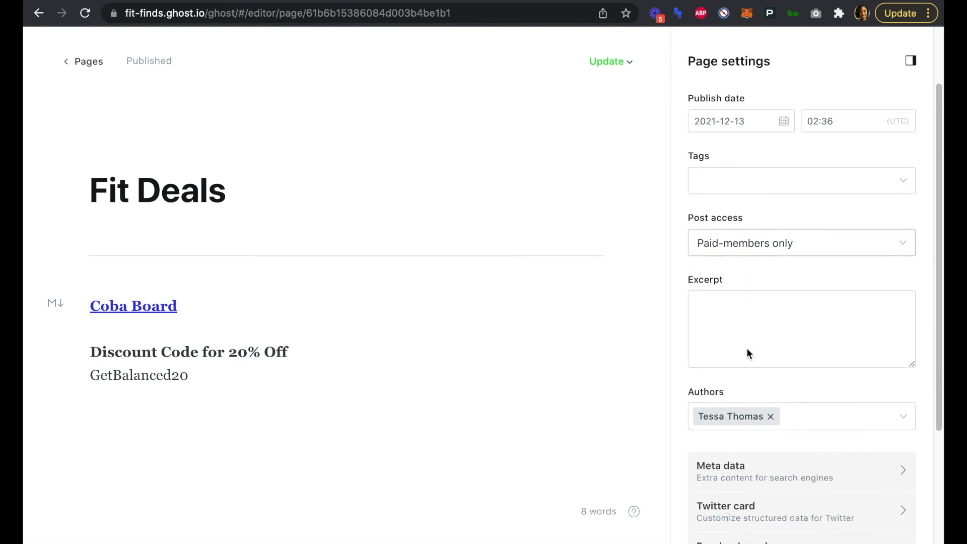
pyautogui.scroll(2, 746, 353)
pyautogui.click(628, 61)
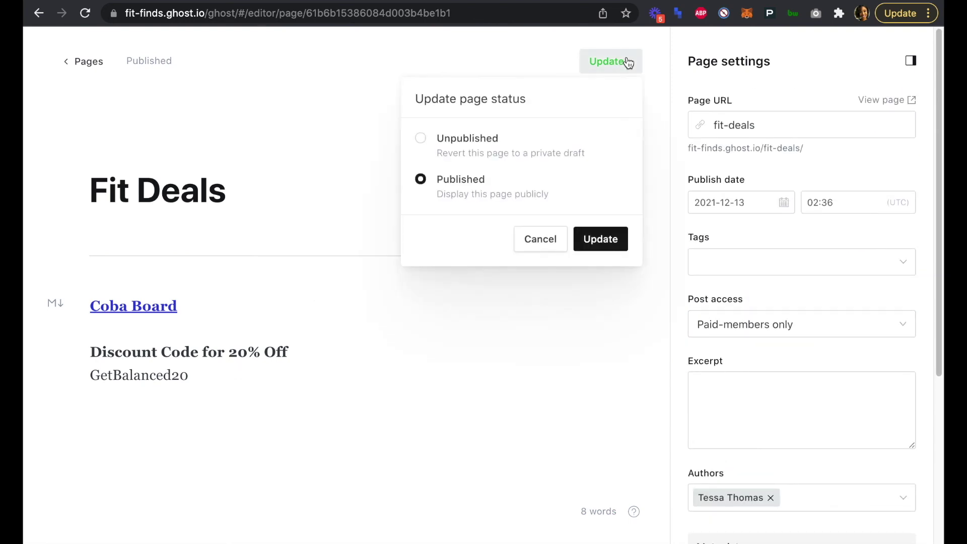
pyautogui.click(608, 238)
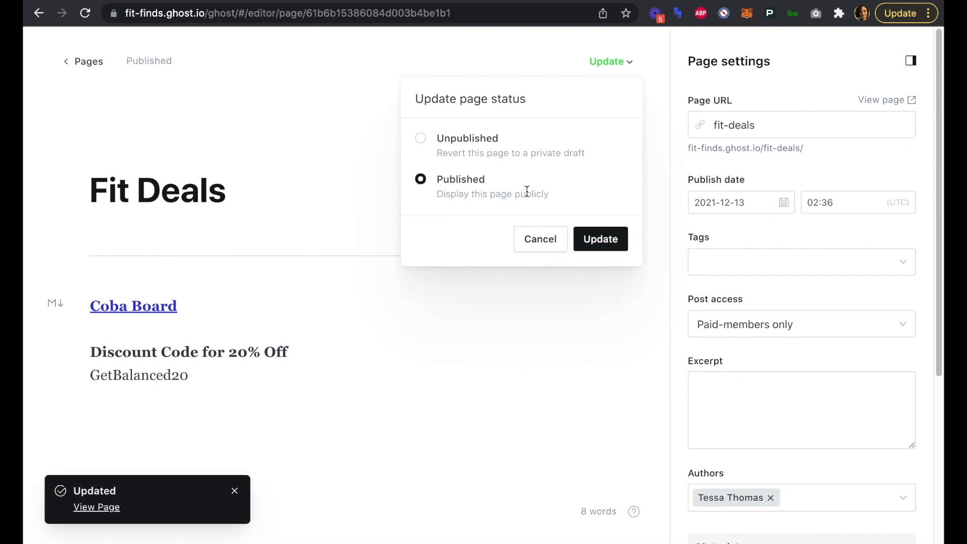
pyautogui.click(85, 61)
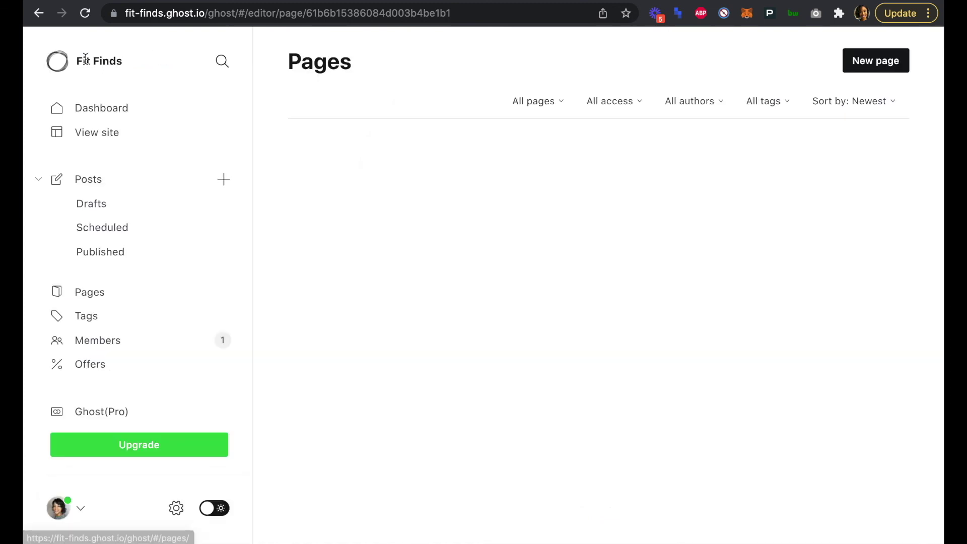
# As a visitor, open Deals to see the paying-subscribers-only message and signup form, then return home.
pyautogui.click(114, 133)
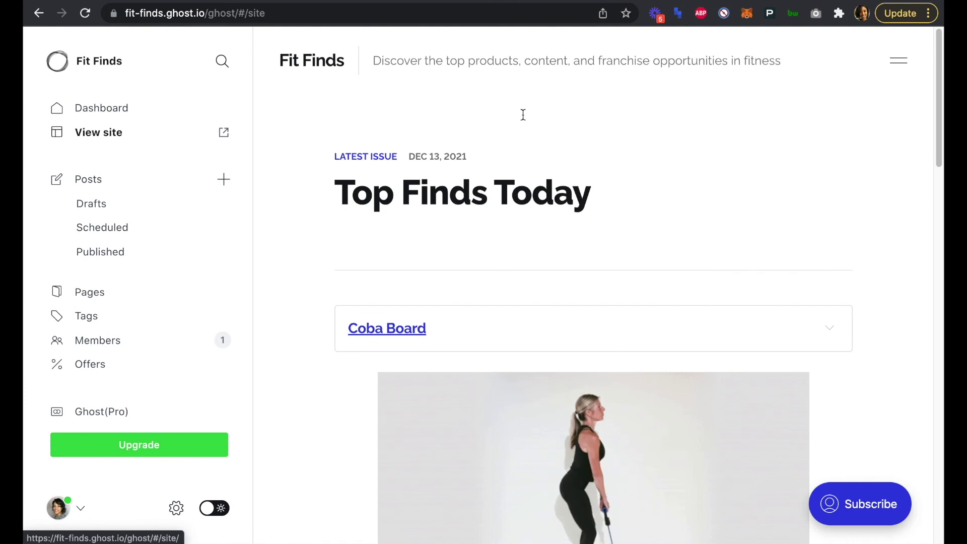
pyautogui.click(898, 60)
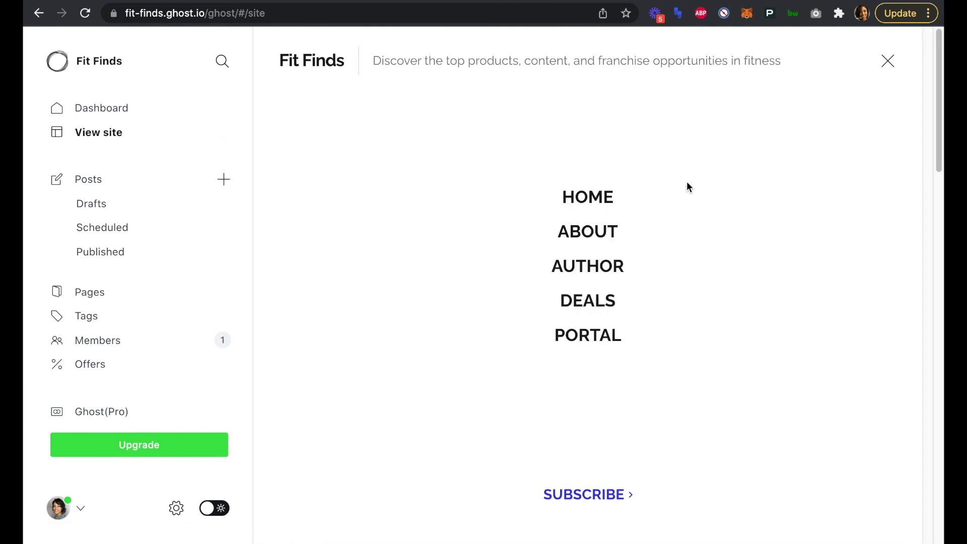
pyautogui.click(596, 302)
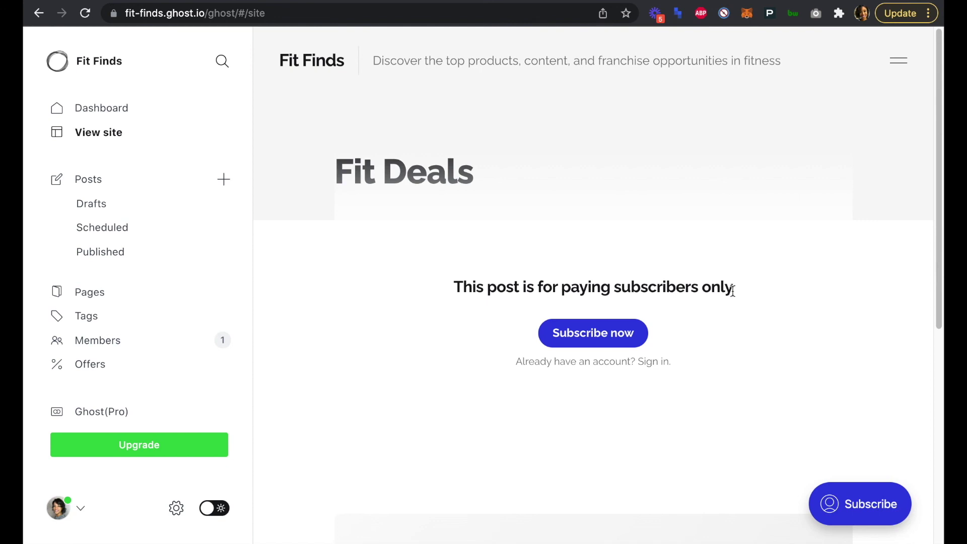
pyautogui.click(584, 335)
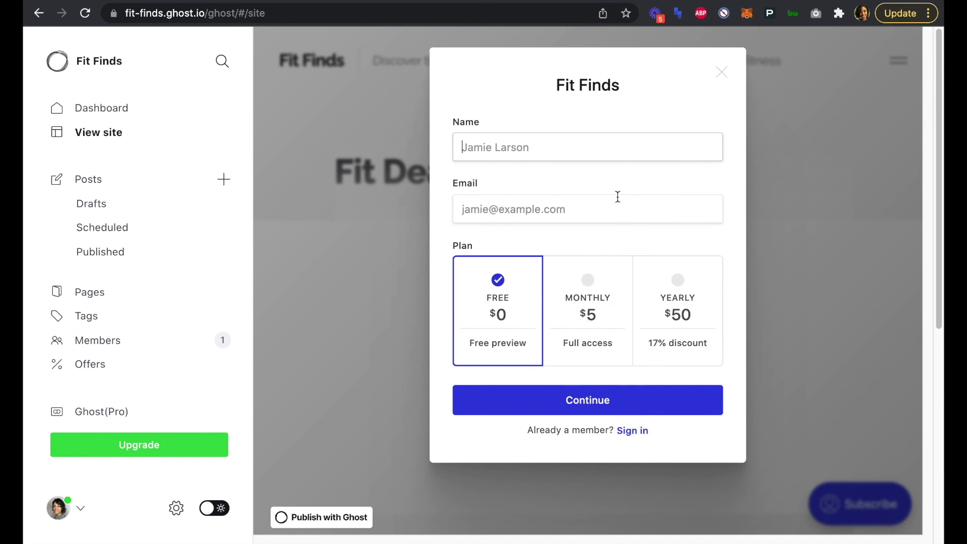
pyautogui.click(723, 72)
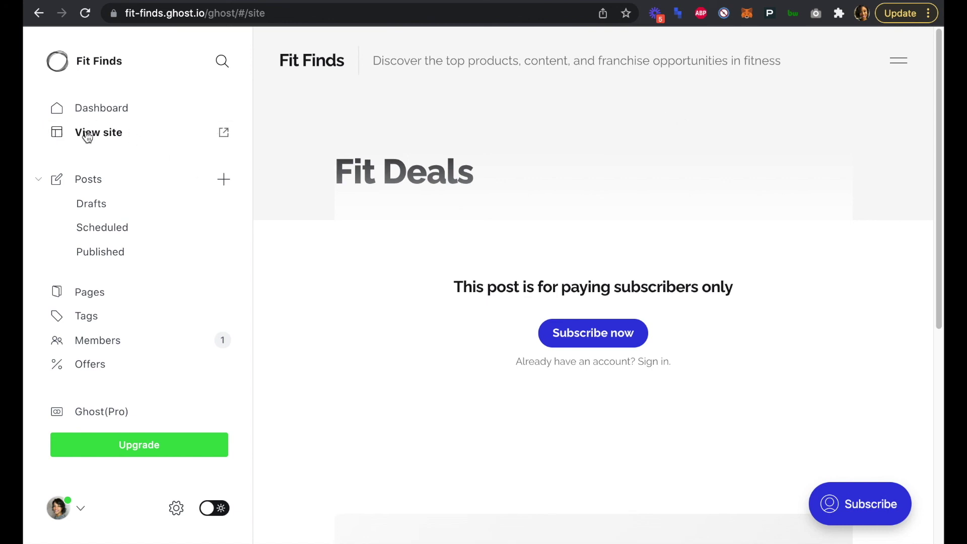
pyautogui.click(58, 133)
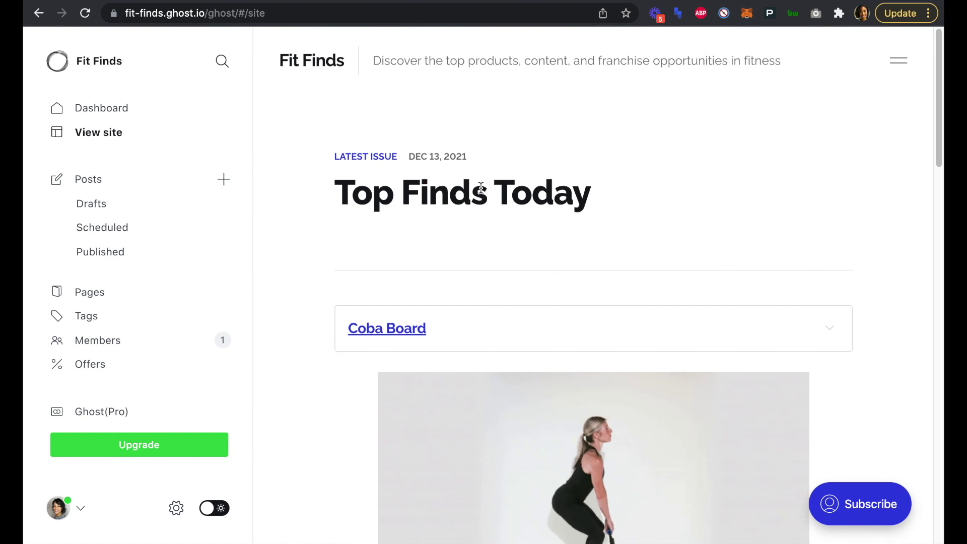